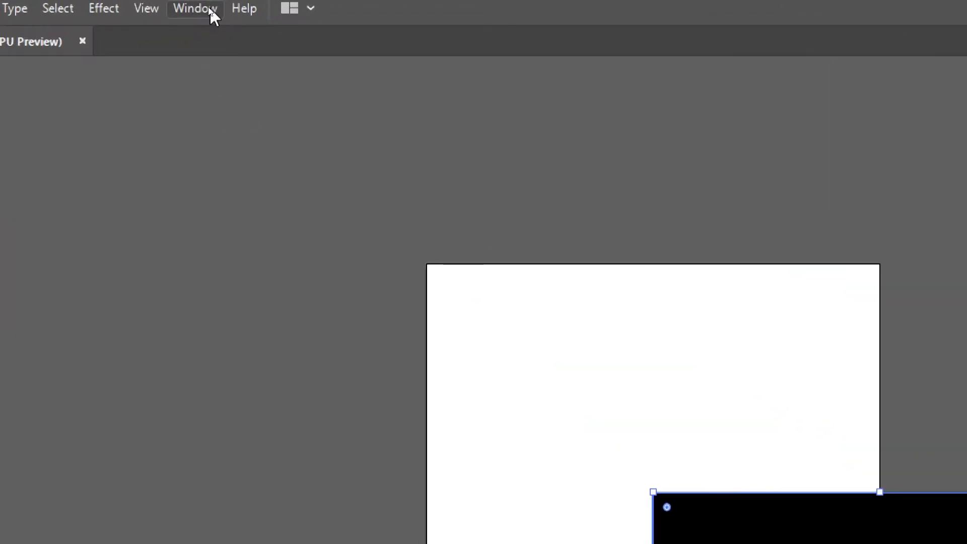
Step: Center the black rectangle horizontally and vertically on the artboard using the Align options
{"action": "left_click", "coordinate": [209, 10]}
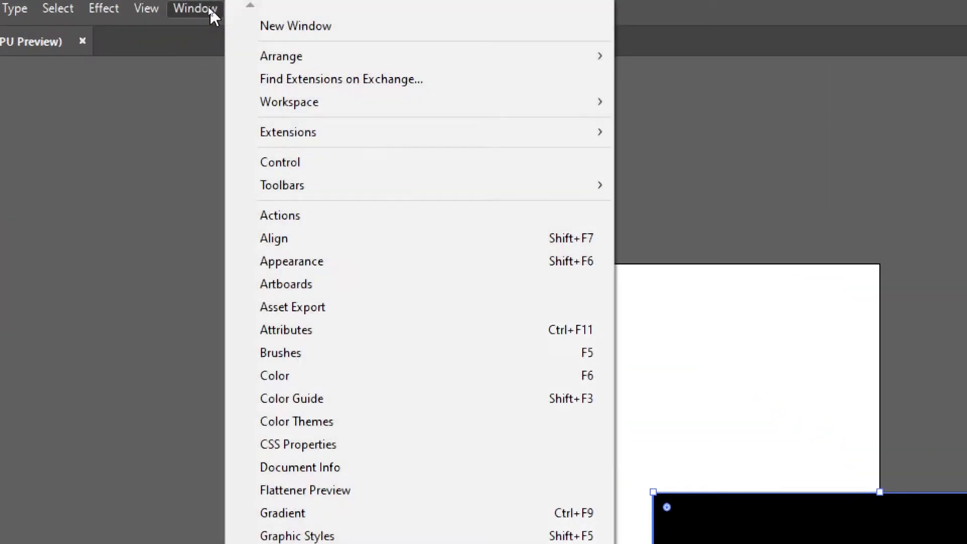
{"action": "left_click", "coordinate": [290, 240]}
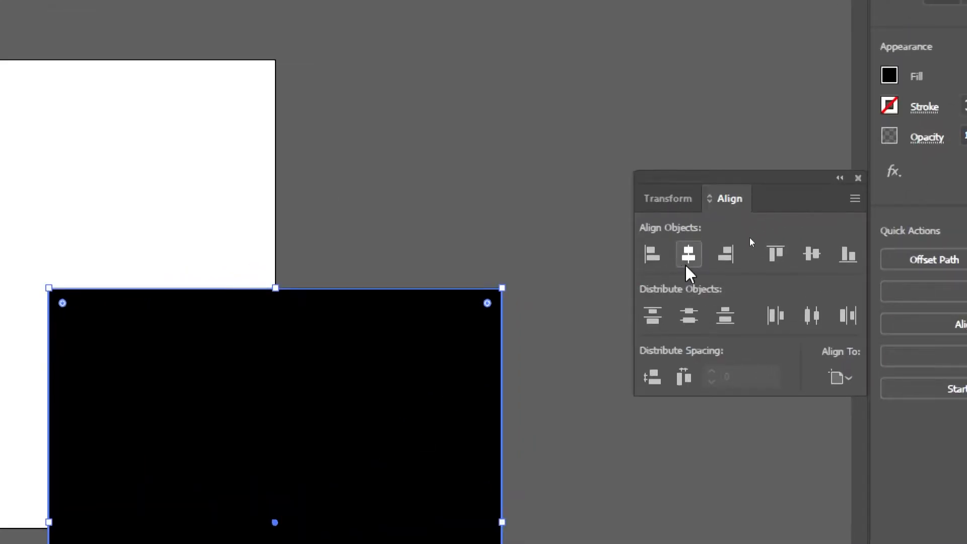
{"action": "left_click", "coordinate": [750, 232]}
{"action": "left_click", "coordinate": [812, 254]}
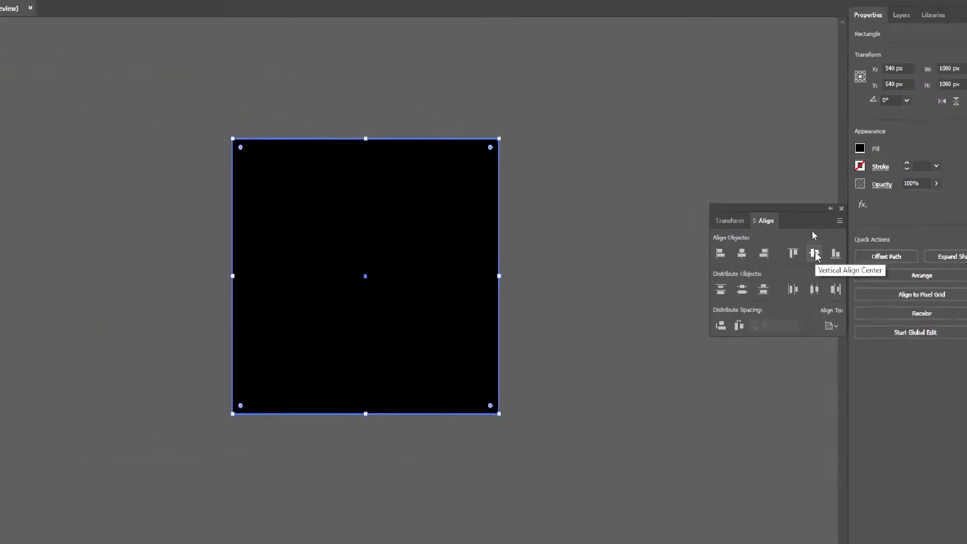
Step: Lock the black background rectangle and close the Align panel
{"action": "left_click", "coordinate": [563, 239]}
{"action": "left_click", "coordinate": [411, 212]}
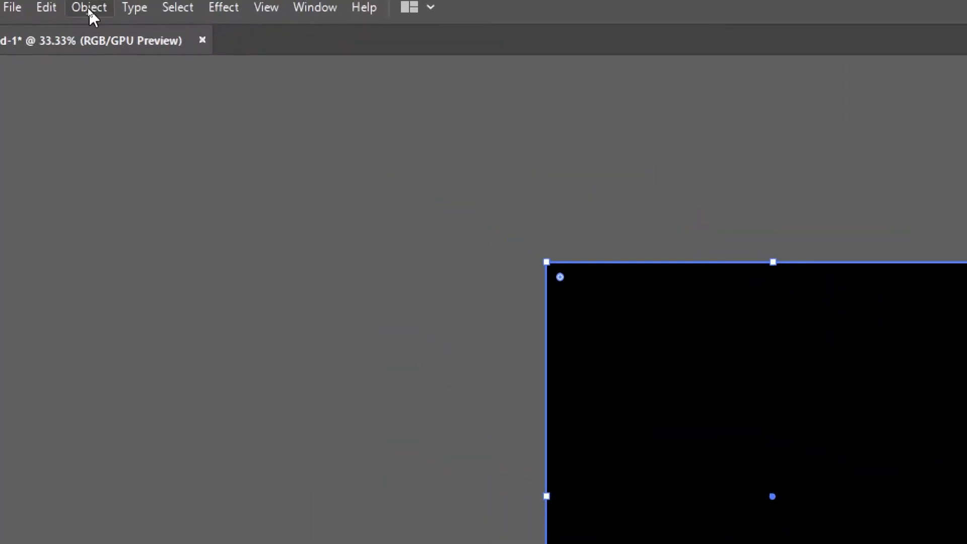
{"action": "left_click", "coordinate": [89, 8]}
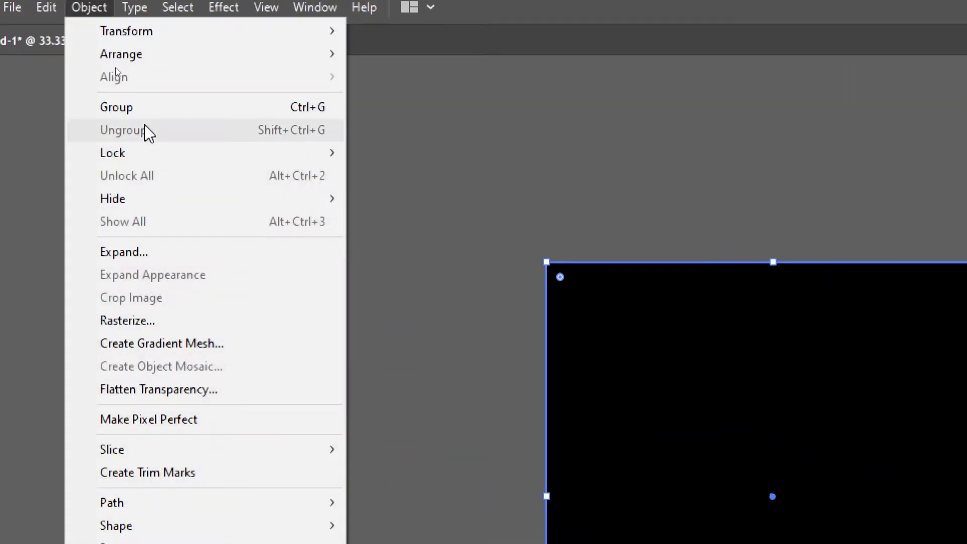
{"action": "mouse_move", "coordinate": [153, 157]}
{"action": "left_click", "coordinate": [508, 152]}
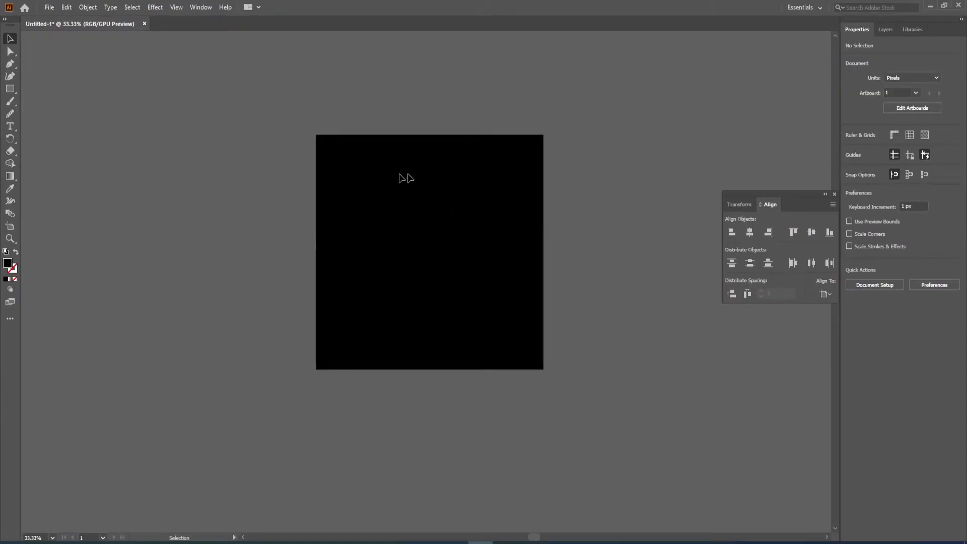
{"action": "left_click", "coordinate": [834, 194]}
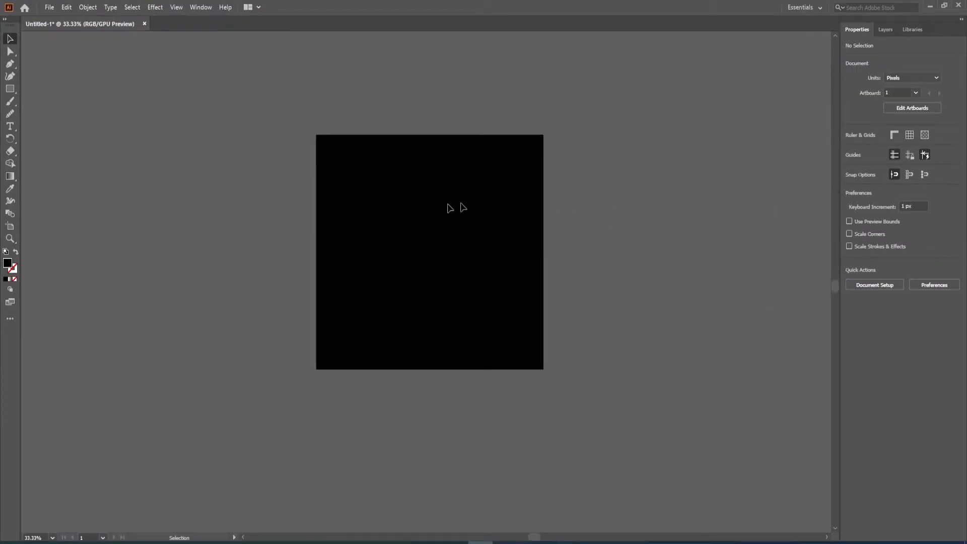
Step: Add the point text "3D TYPOGRAPHY" on the black background, left of and above its center
{"action": "scroll", "coordinate": [431, 190], "scroll_direction": "up", "scroll_amount": 1}
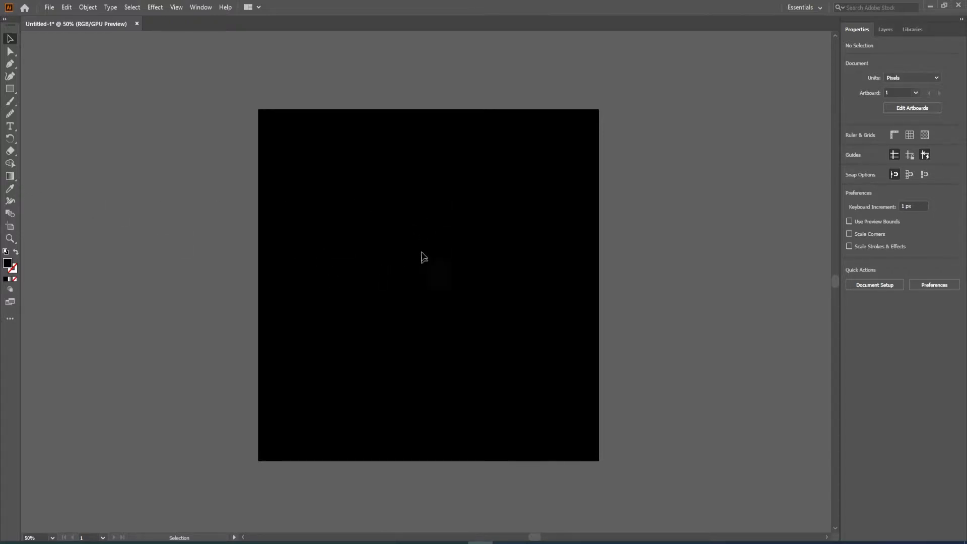
{"action": "key", "text": "t"}
{"action": "left_click", "coordinate": [385, 245]}
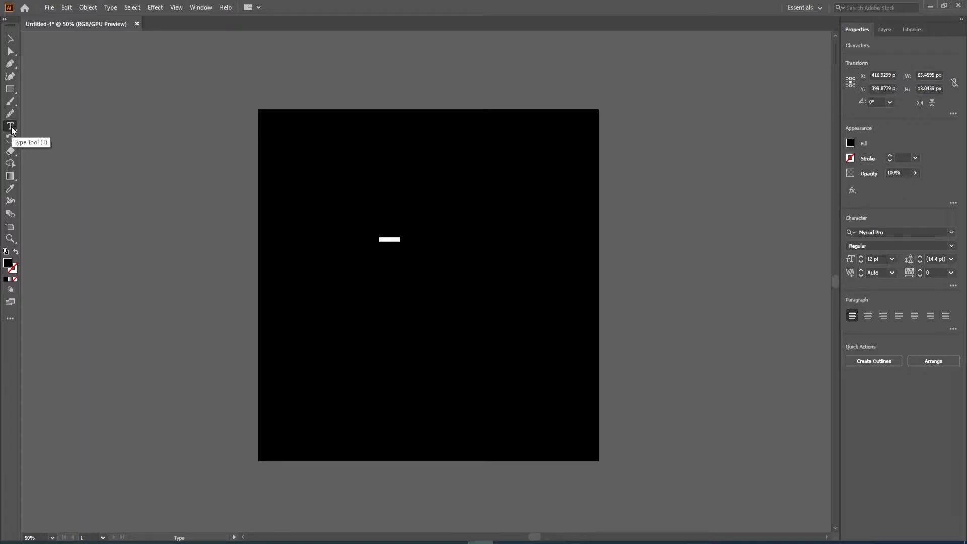
{"action": "scroll", "coordinate": [393, 225], "scroll_direction": "up", "scroll_amount": 2}
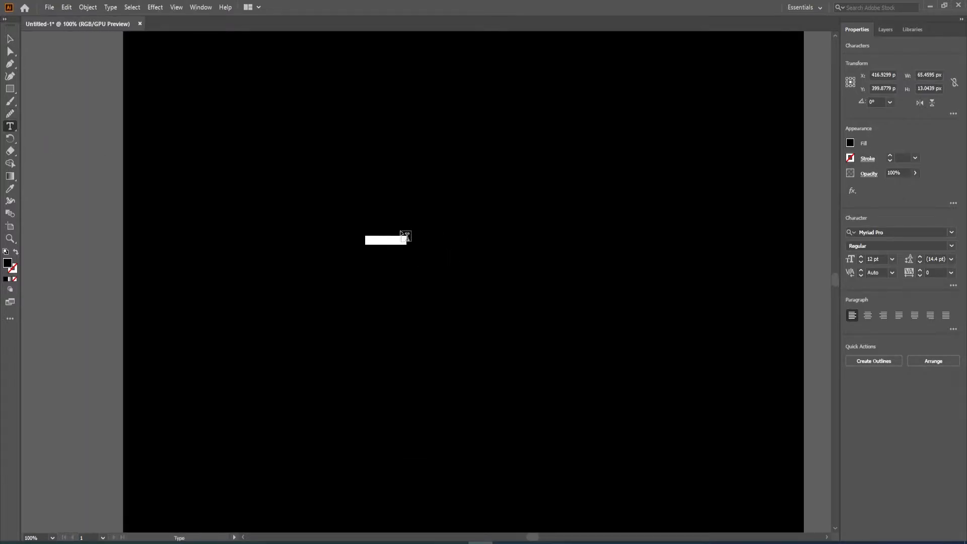
{"action": "scroll", "coordinate": [406, 234], "scroll_direction": "down", "scroll_amount": 1}
{"action": "key", "text": "BackSpace"}
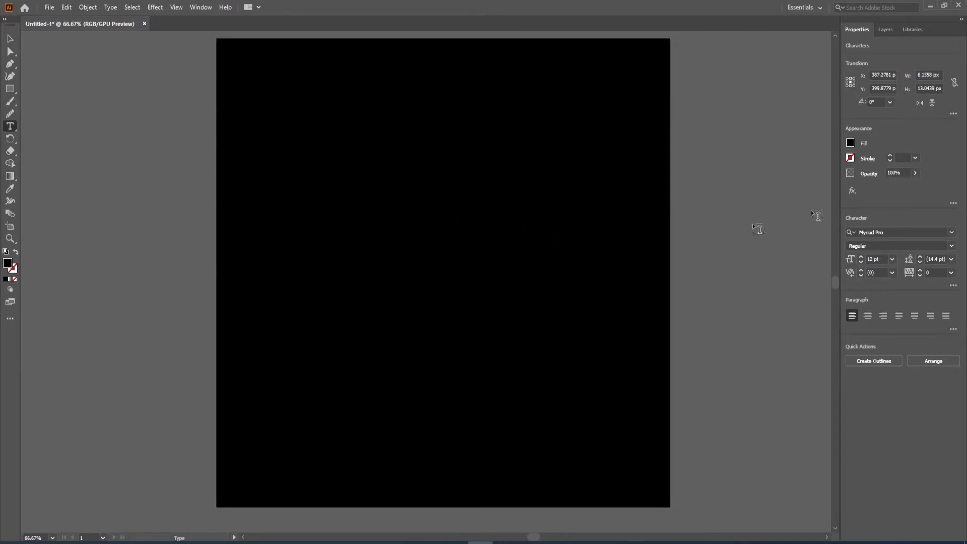
{"action": "key", "text": "ctrl+z"}
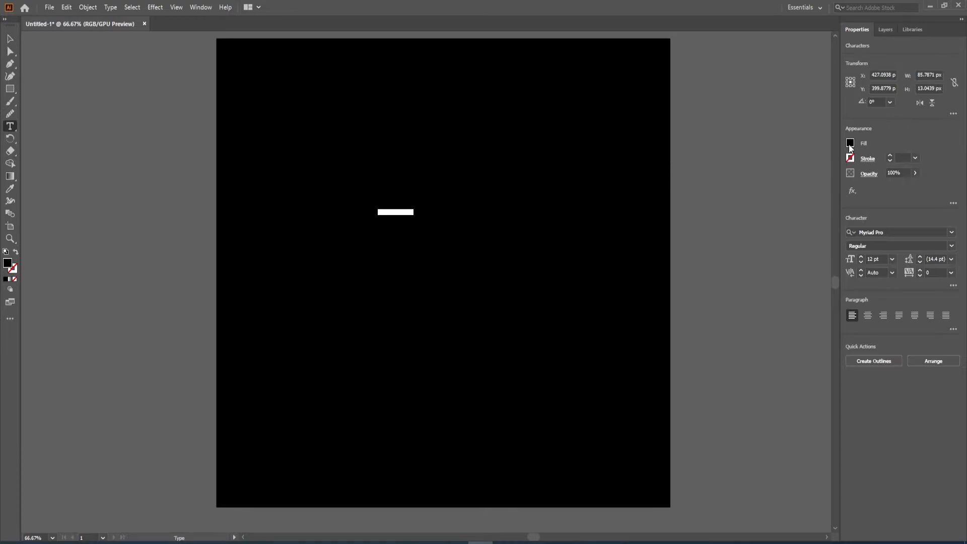
Step: Set the fill color of the 3D TYPOGRAPHY text to the orange swatch
{"action": "left_click", "coordinate": [850, 144]}
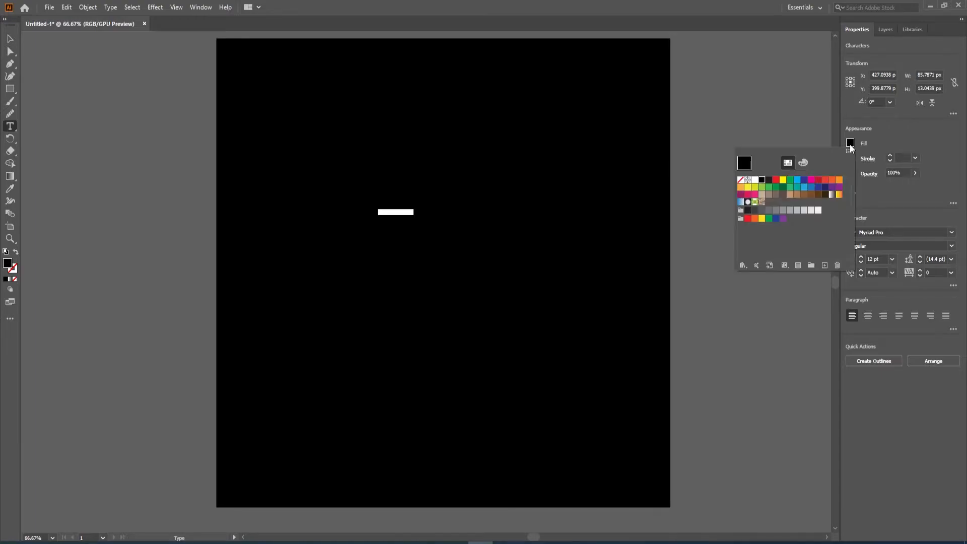
{"action": "left_click", "coordinate": [839, 184]}
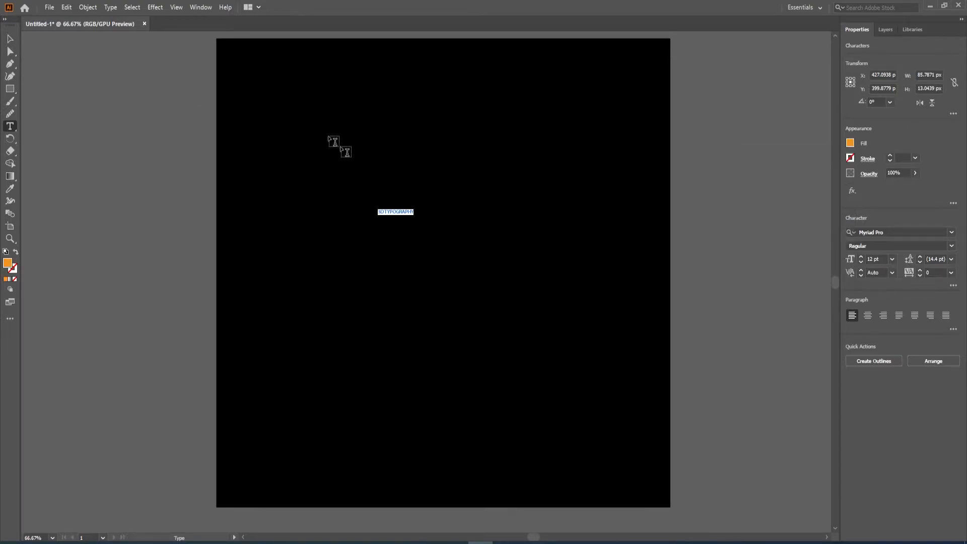
{"action": "key", "text": "Escape"}
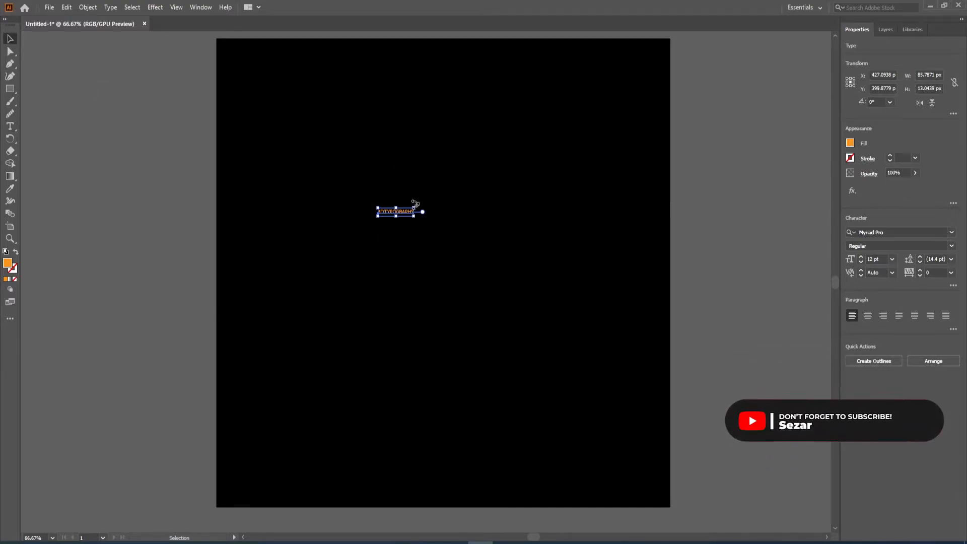
Step: Scale the text proportionally to about 47 pt and move it to the left half of the artboard
{"action": "left_click_drag", "start_coordinate": [416, 207], "coordinate": [515, 146]}
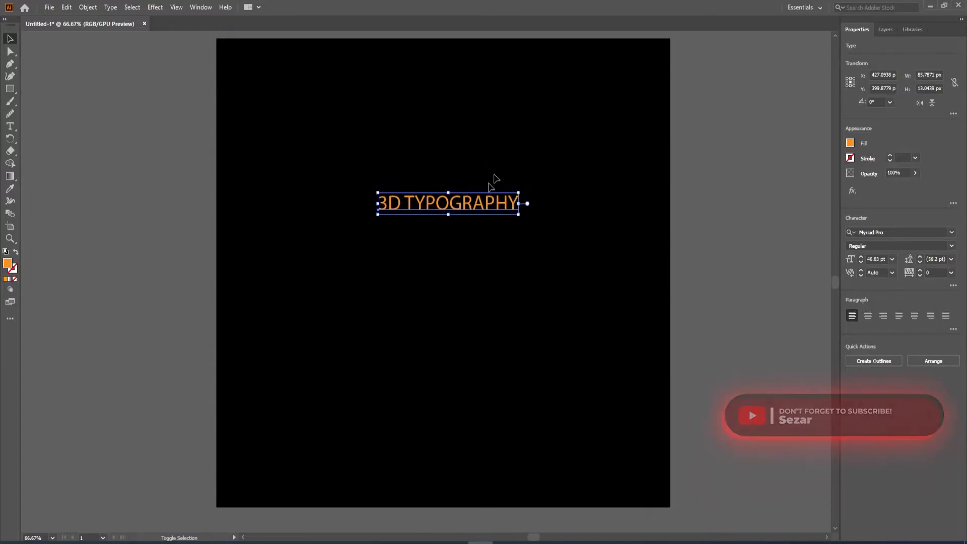
{"action": "left_click_drag", "start_coordinate": [449, 207], "coordinate": [358, 241]}
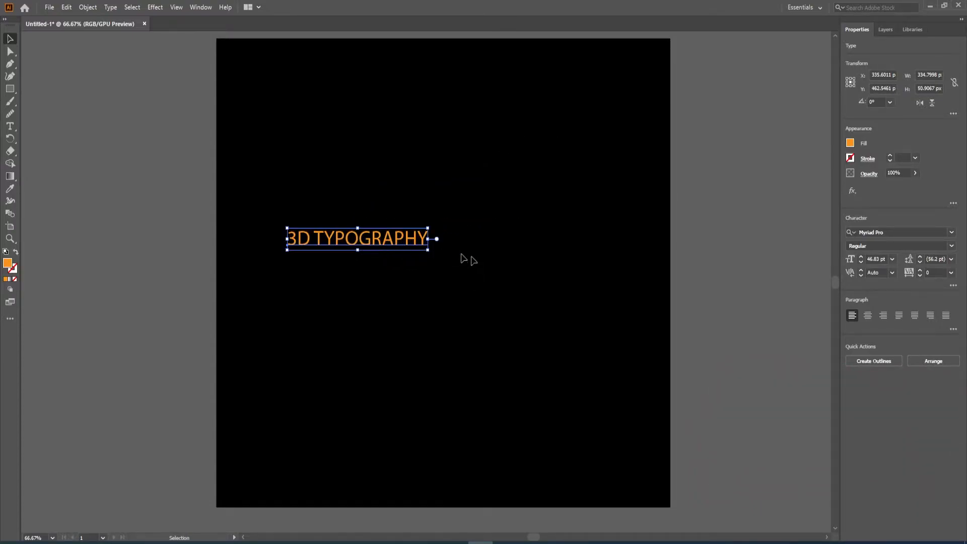
Step: Set the font of the whole 3D TYPOGRAPHY text to Bebas Neue Regular
{"action": "left_click", "coordinate": [888, 232]}
{"action": "type", "text": "beb"}
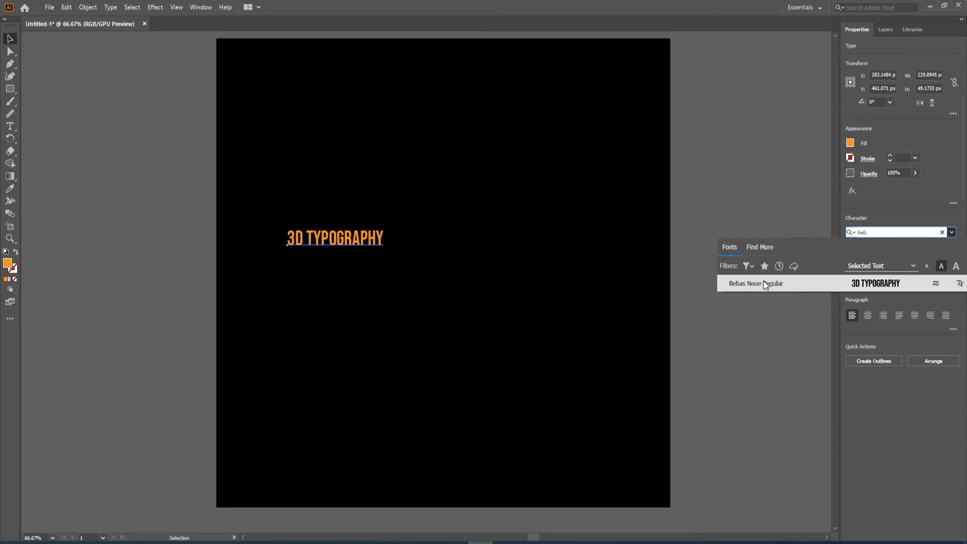
{"action": "left_click", "coordinate": [771, 284]}
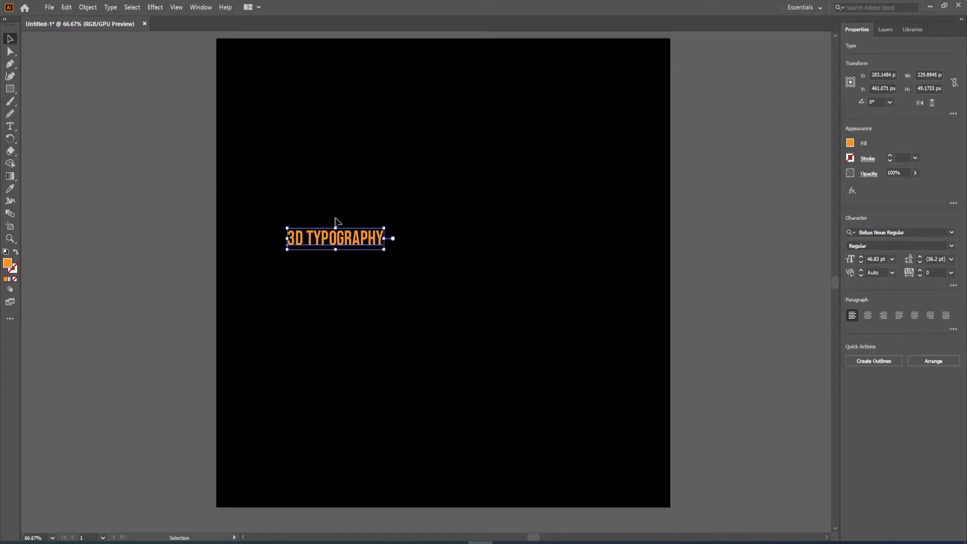
{"action": "double_click", "coordinate": [345, 241]}
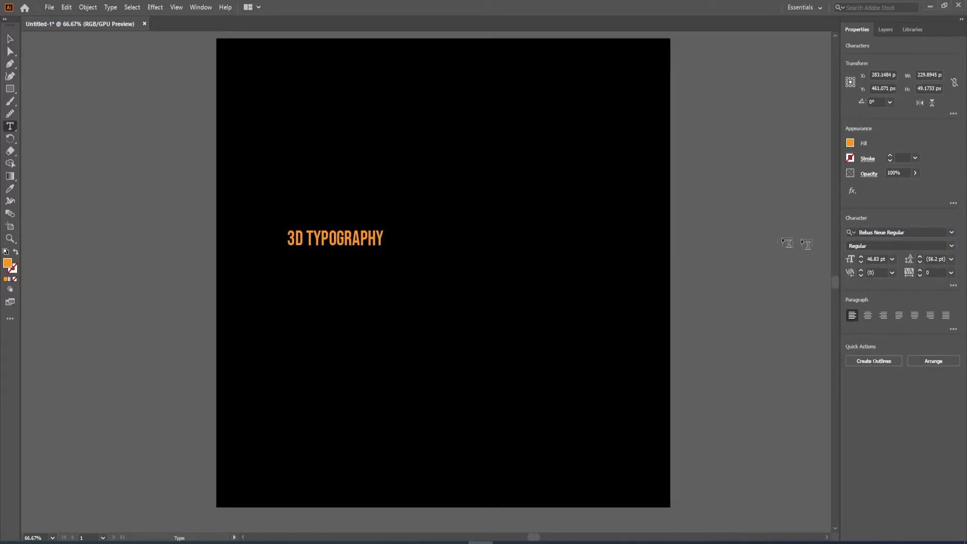
{"action": "double_click", "coordinate": [368, 243]}
{"action": "key", "text": "ctrl+a"}
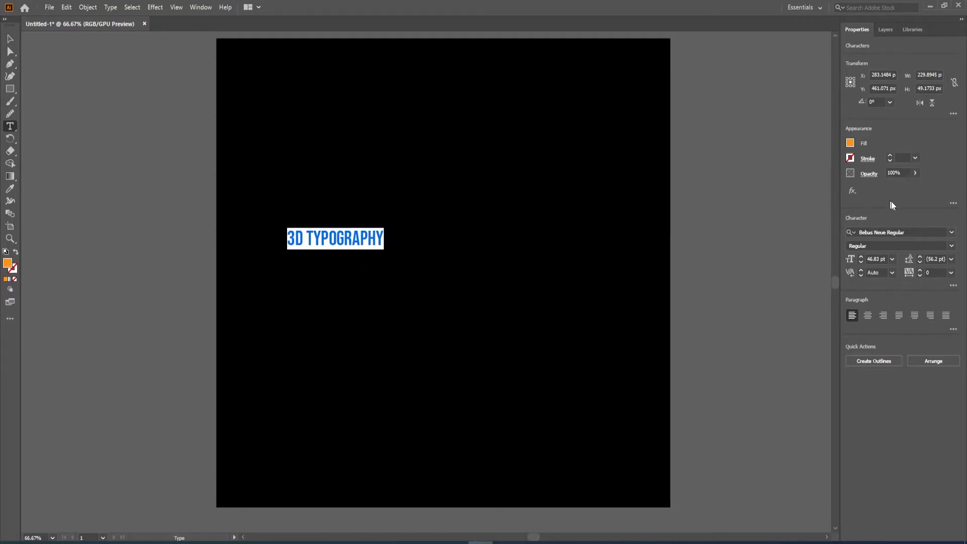
{"action": "left_click", "coordinate": [887, 232]}
{"action": "type", "text": "beb"}
{"action": "left_click", "coordinate": [778, 284]}
{"action": "left_click", "coordinate": [9, 39]}
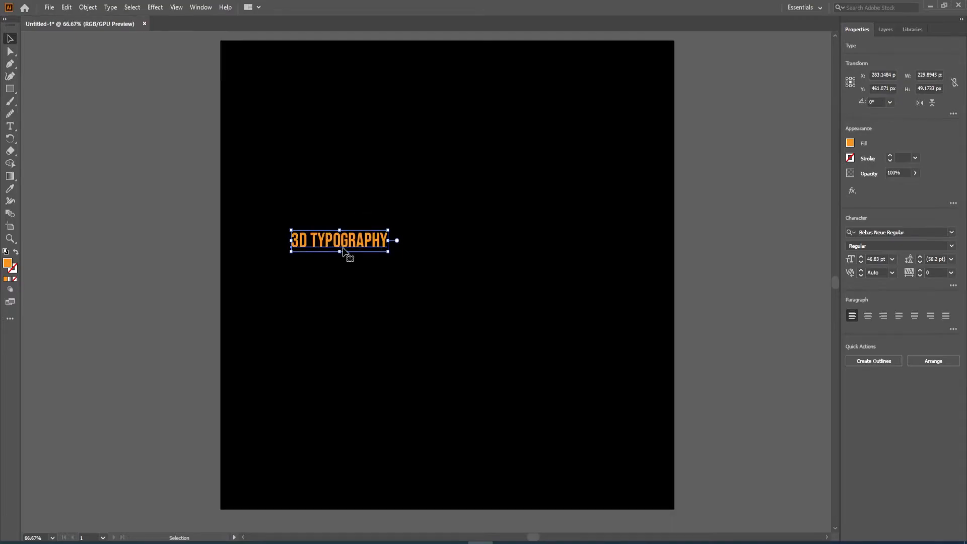
Step: Duplicate the text line straight down at about 41 px spacing and repeat the copy to build a stack of five lines
{"action": "scroll", "coordinate": [344, 250], "scroll_direction": "up", "scroll_amount": 1}
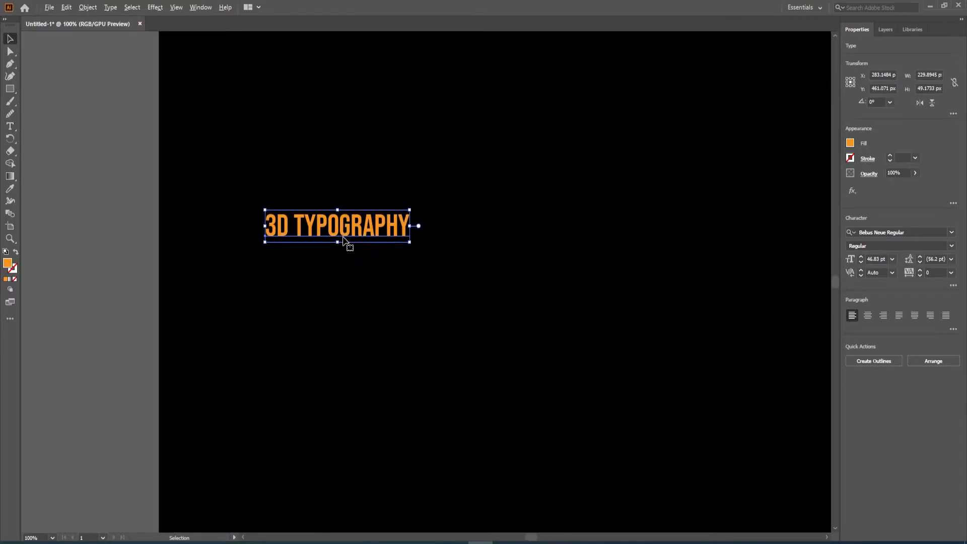
{"action": "scroll", "coordinate": [345, 241], "scroll_direction": "down", "scroll_amount": 1}
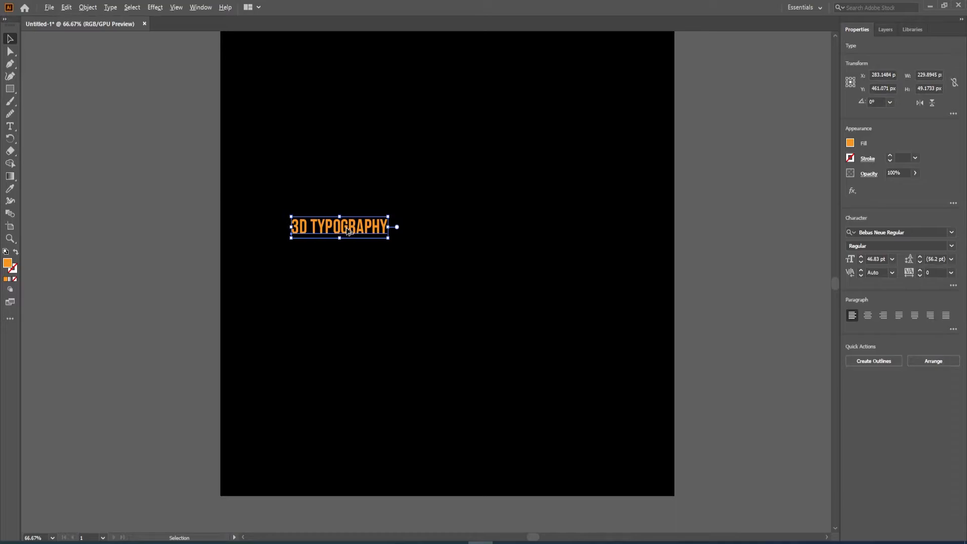
{"action": "left_click_drag", "start_coordinate": [347, 231], "coordinate": [347, 249]}
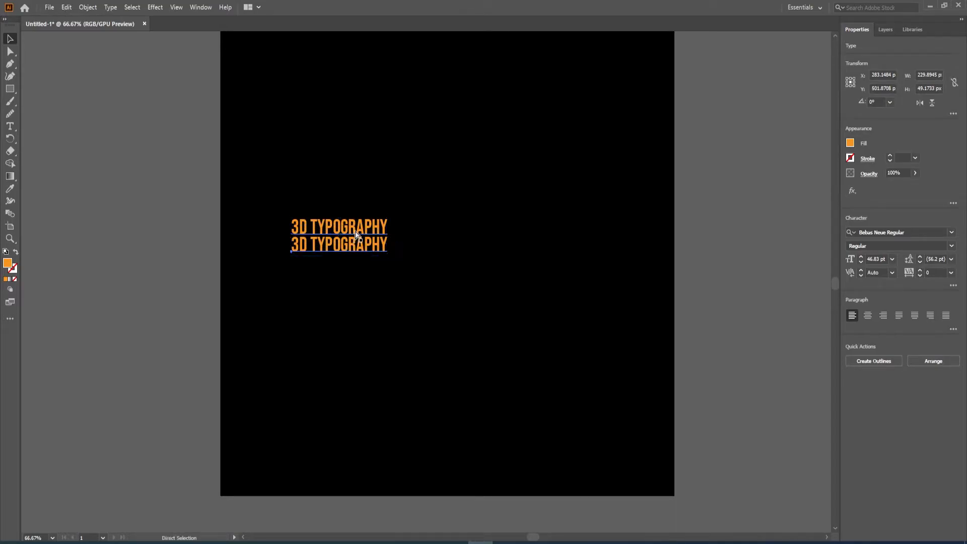
{"action": "key", "text": "ctrl+d"}
{"action": "key", "text": "ctrl+d"}
{"action": "key", "text": "ctrl+d"}
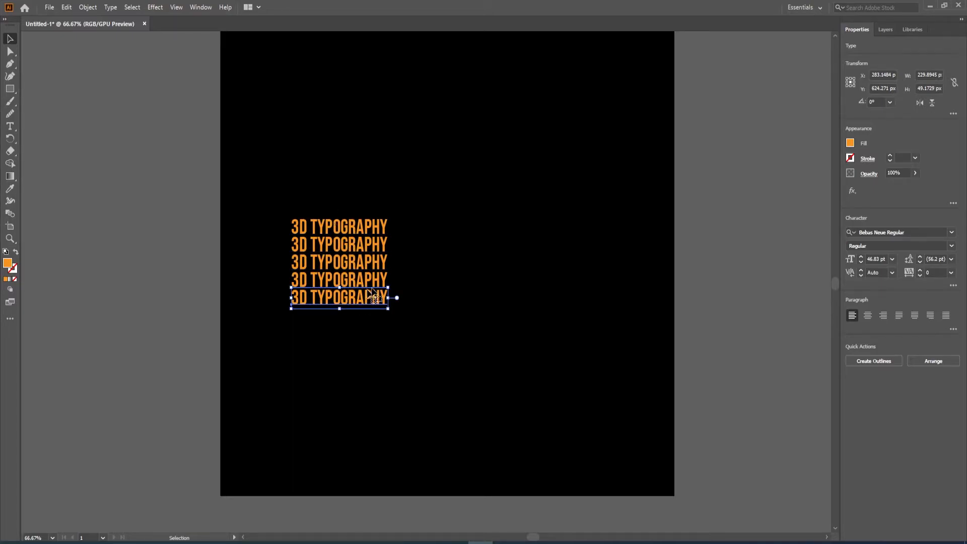
Step: Duplicate the five-line text stack horizontally so the copy sits directly against its right edge
{"action": "left_click_drag", "start_coordinate": [426, 309], "coordinate": [283, 197]}
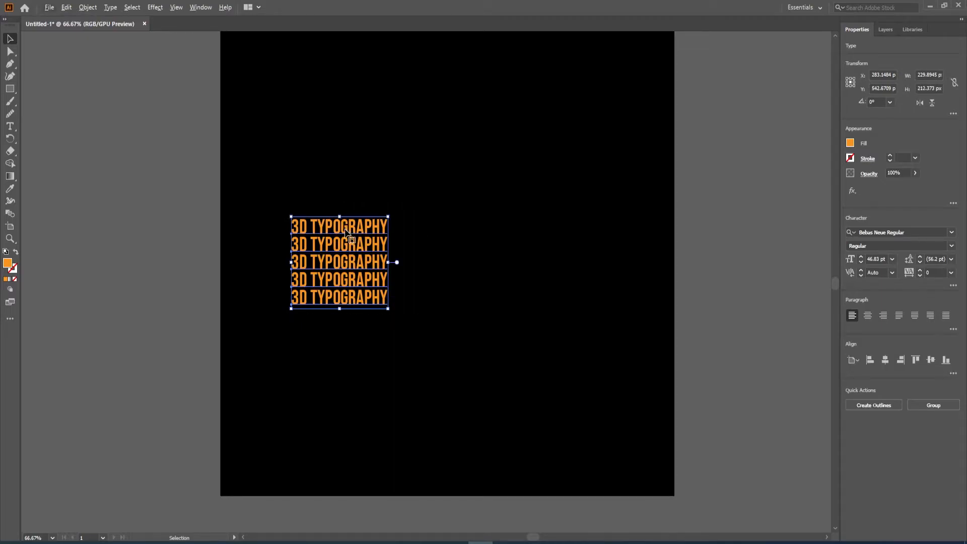
{"action": "left_click_drag", "start_coordinate": [345, 232], "coordinate": [443, 232]}
{"action": "left_click", "coordinate": [455, 360]}
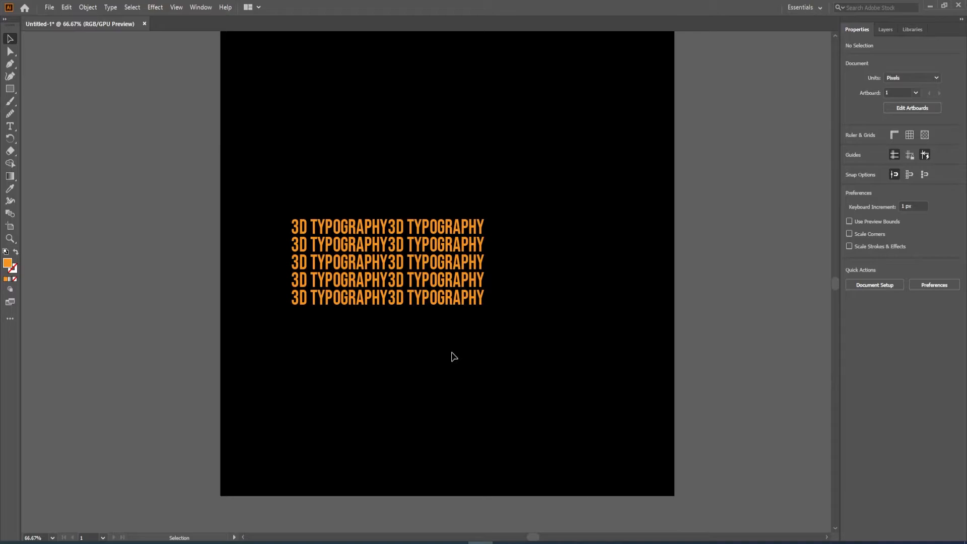
Step: Select both text stacks and show the Symbols panel beside the artboard
{"action": "left_click_drag", "start_coordinate": [527, 316], "coordinate": [282, 195]}
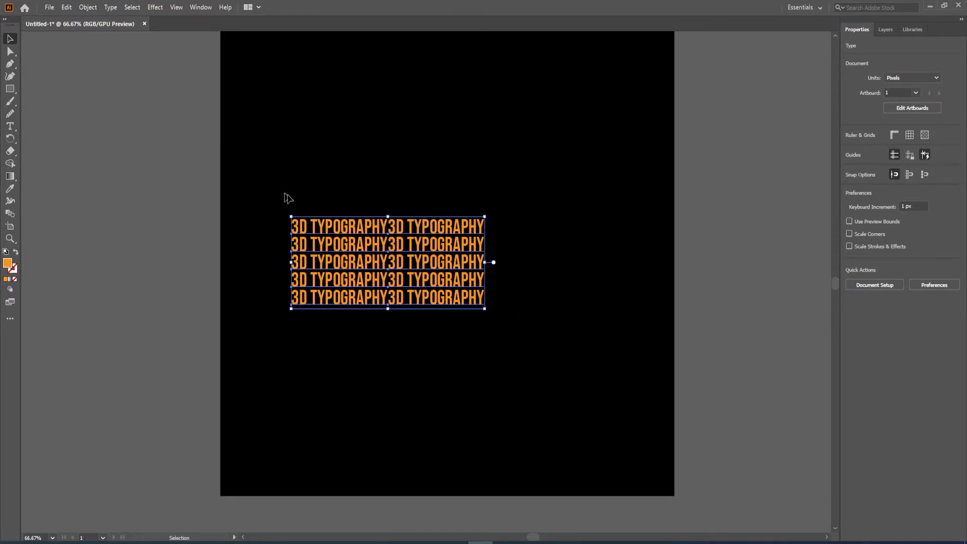
{"action": "left_click", "coordinate": [201, 8]}
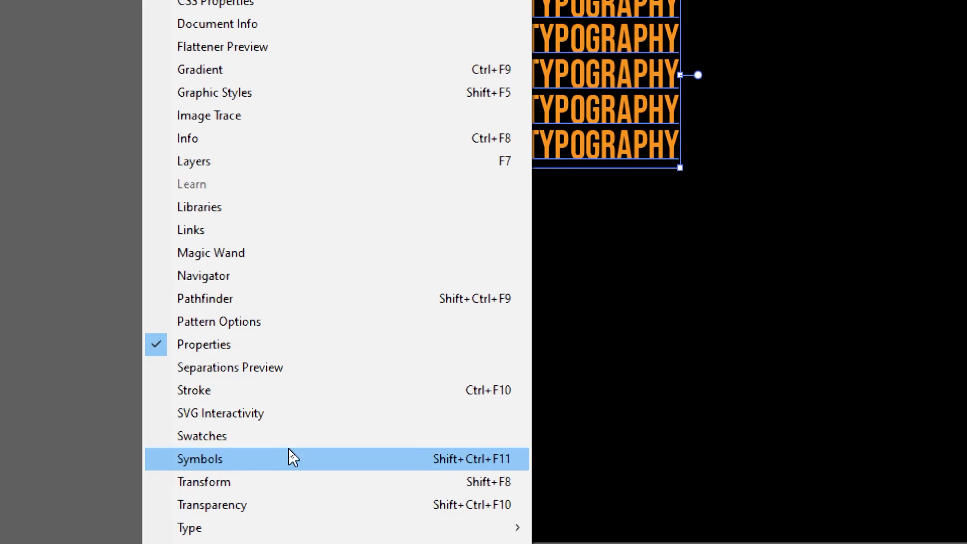
{"action": "left_click", "coordinate": [291, 442]}
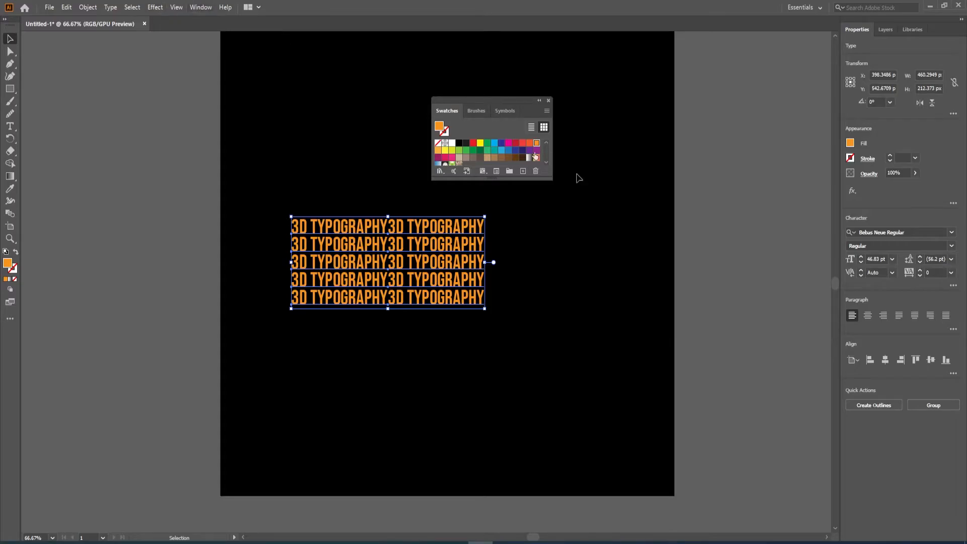
{"action": "left_click", "coordinate": [505, 111]}
{"action": "left_click_drag", "start_coordinate": [499, 98], "coordinate": [775, 182]}
{"action": "left_click", "coordinate": [200, 7]}
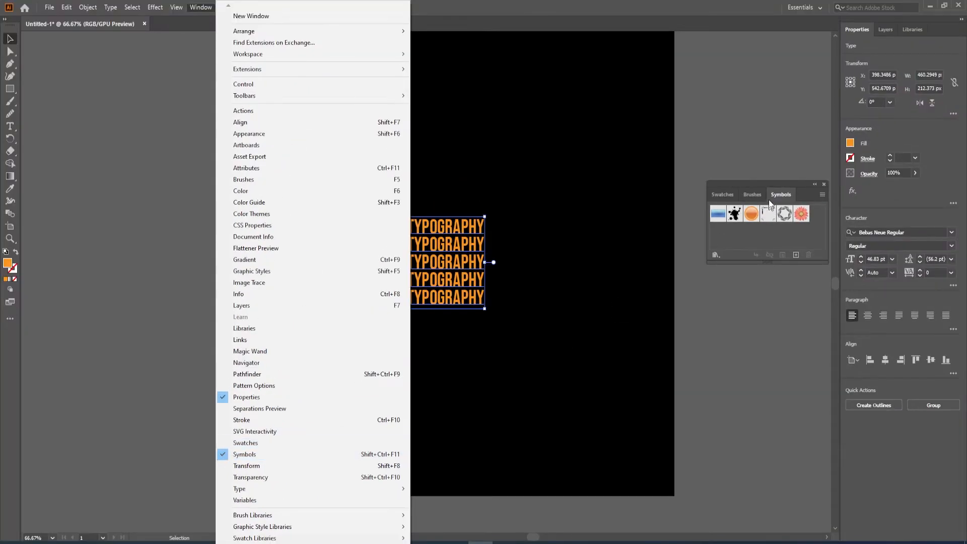
{"action": "left_click", "coordinate": [762, 186]}
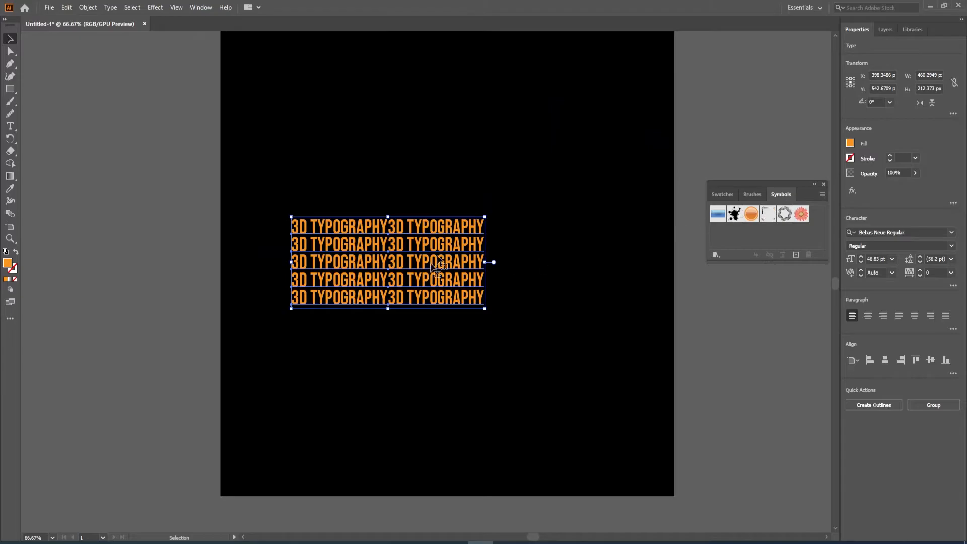
Step: Save the selected text block as a dynamic Movie Clip symbol named "3d type"
{"action": "left_click_drag", "start_coordinate": [416, 265], "coordinate": [769, 234]}
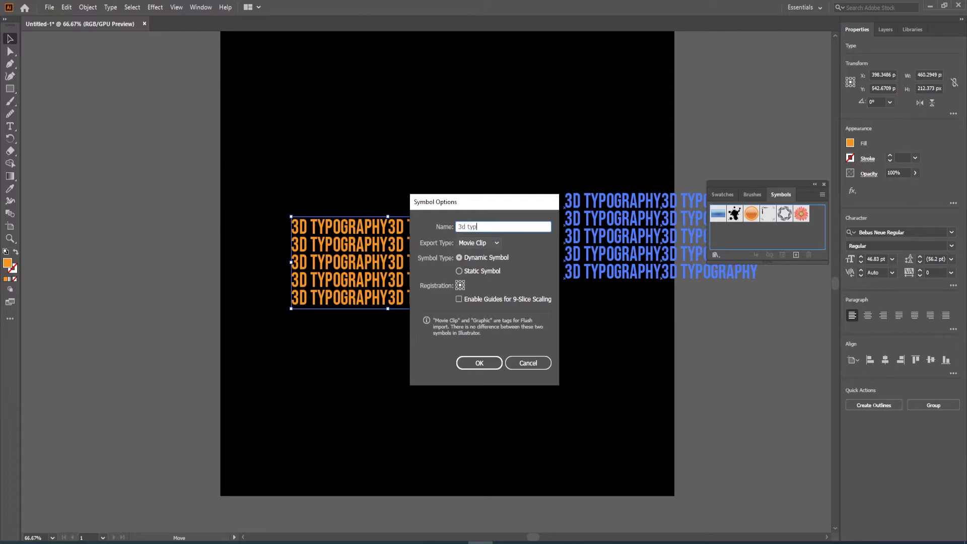
{"action": "type", "text": "3d type"}
{"action": "key", "text": "Return"}
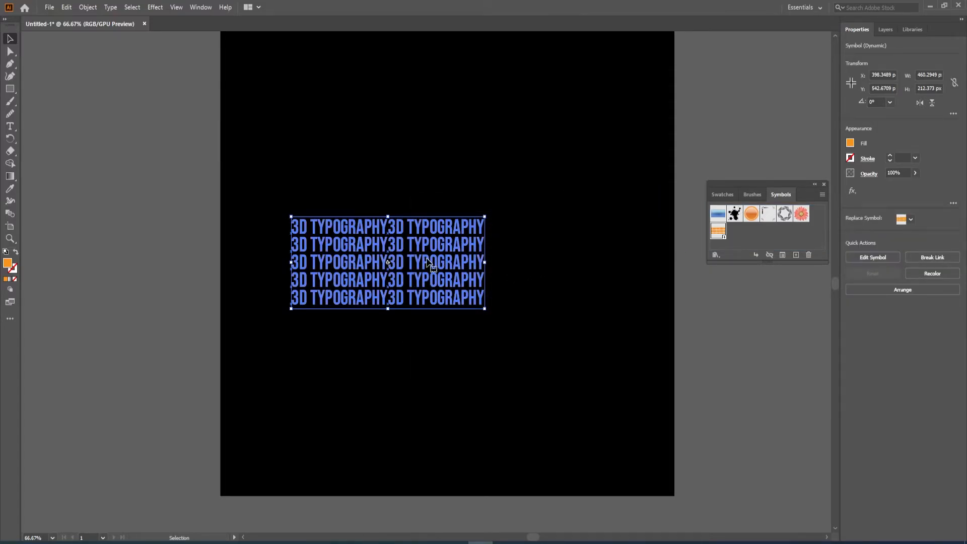
Step: Delete the symbol instance from the artboard and draw a circle about 86 px in diameter near the artboard's centre
{"action": "key", "text": "Delete"}
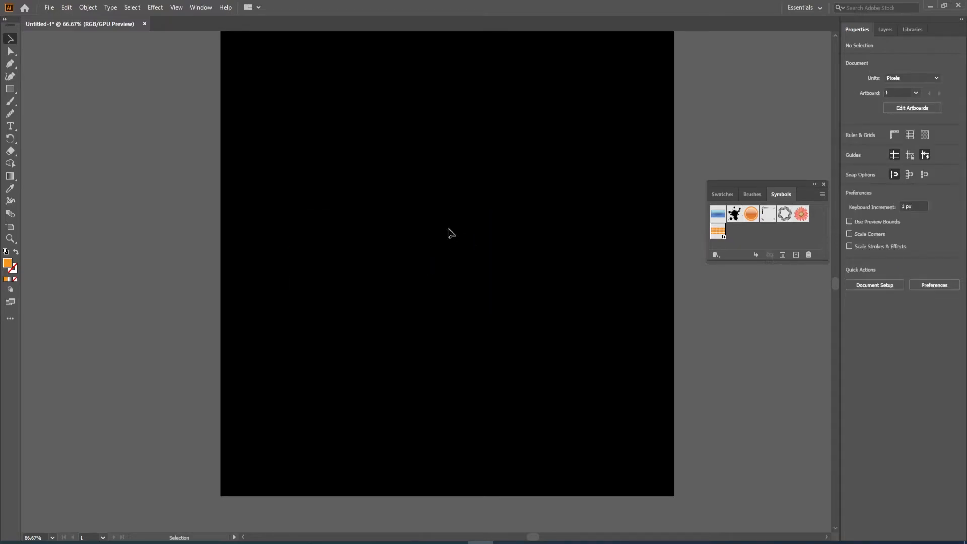
{"action": "left_click_drag", "start_coordinate": [7, 89], "coordinate": [48, 102]}
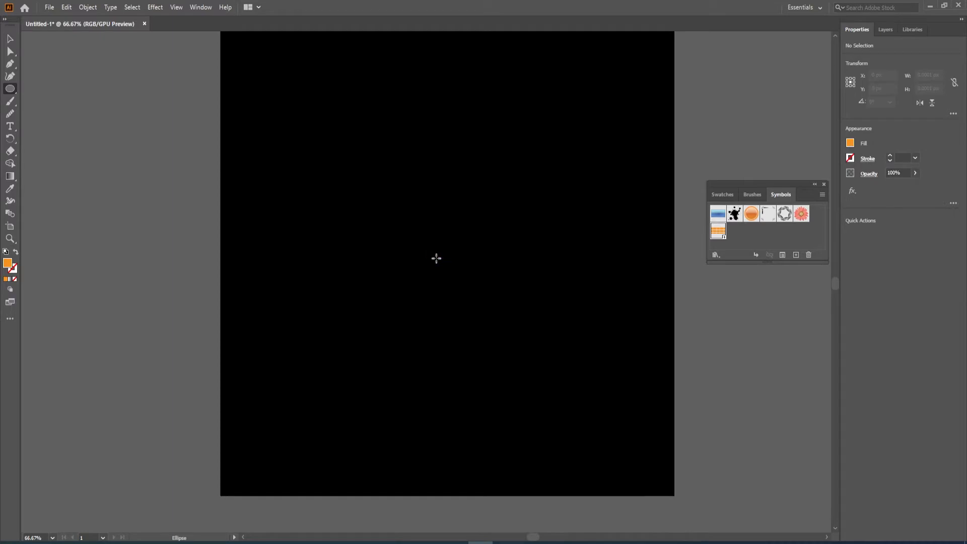
{"action": "left_click_drag", "start_coordinate": [435, 255], "coordinate": [451, 274]}
{"action": "left_click", "coordinate": [10, 39]}
Step: Change the circle's fill colour to white
{"action": "left_click", "coordinate": [851, 143]}
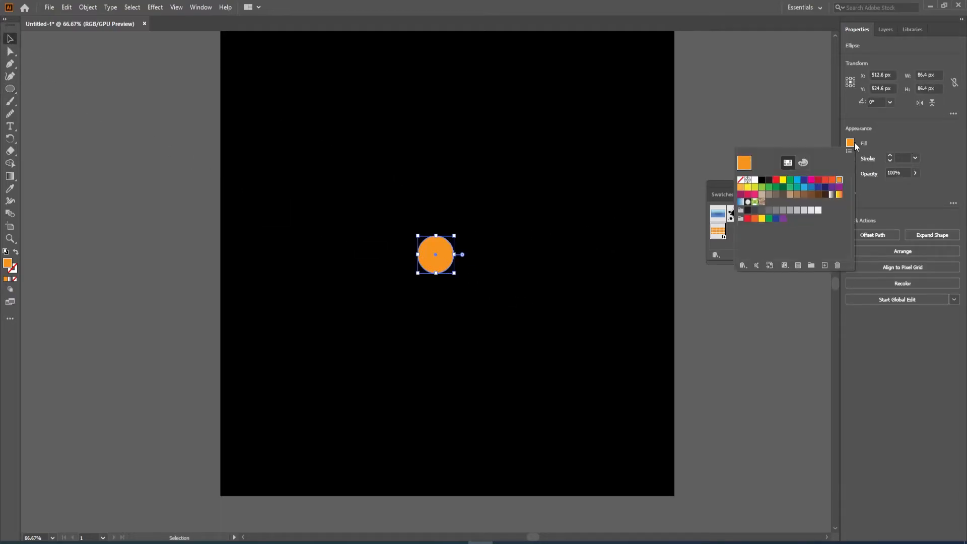
{"action": "left_click", "coordinate": [755, 180]}
{"action": "left_click", "coordinate": [580, 267]}
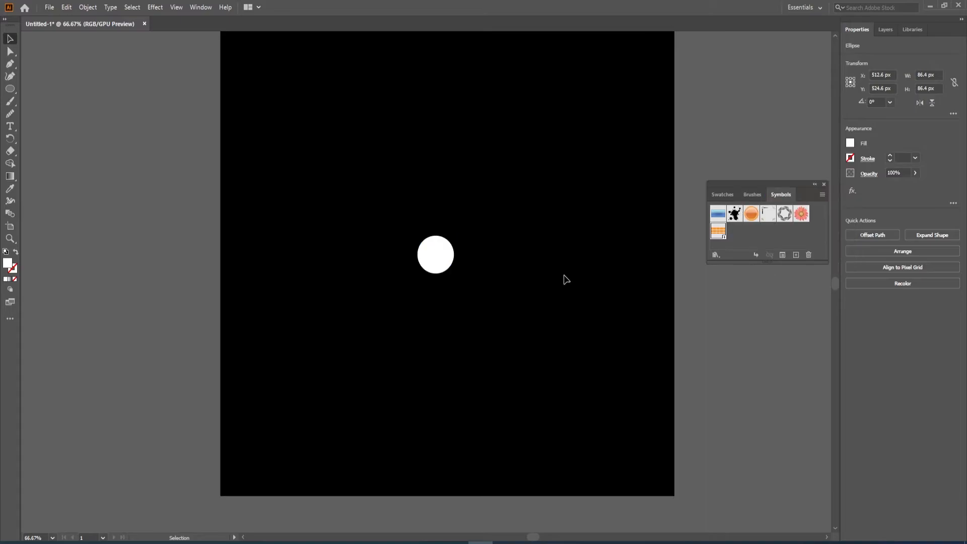
Step: Apply a 3D Revolve effect to the white circle with preview on, rotated 34° around X, 14° around Y and 29° around Z
{"action": "left_click", "coordinate": [439, 264]}
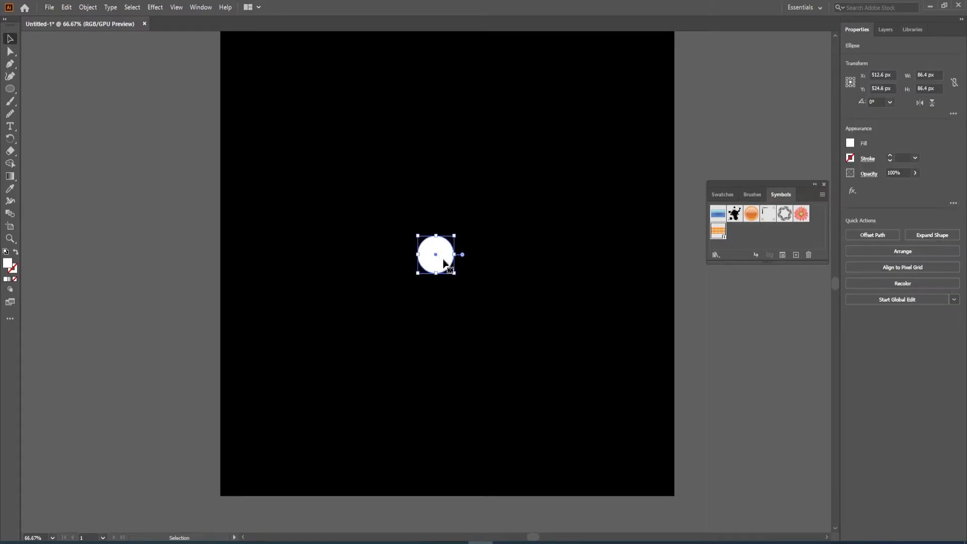
{"action": "left_click", "coordinate": [158, 7]}
{"action": "mouse_move", "coordinate": [226, 66]}
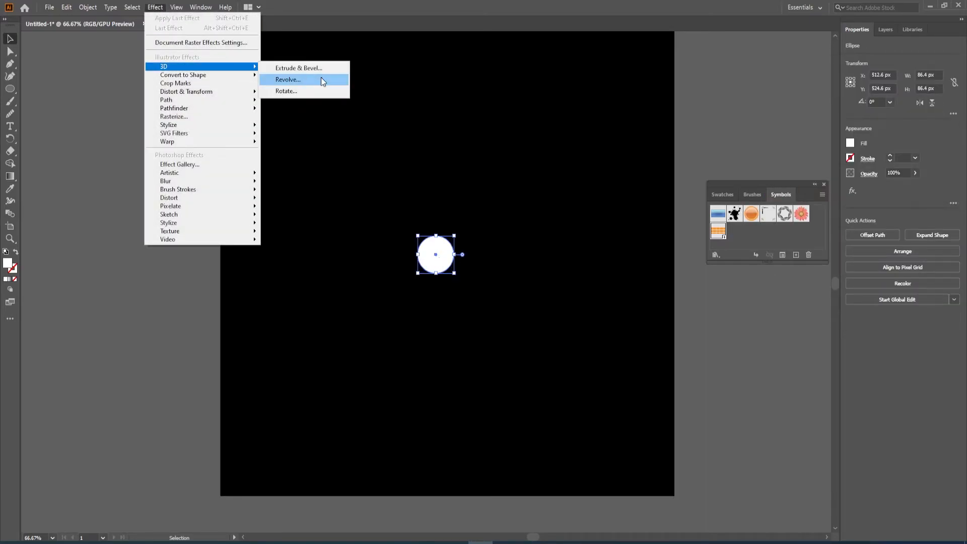
{"action": "left_click", "coordinate": [322, 78]}
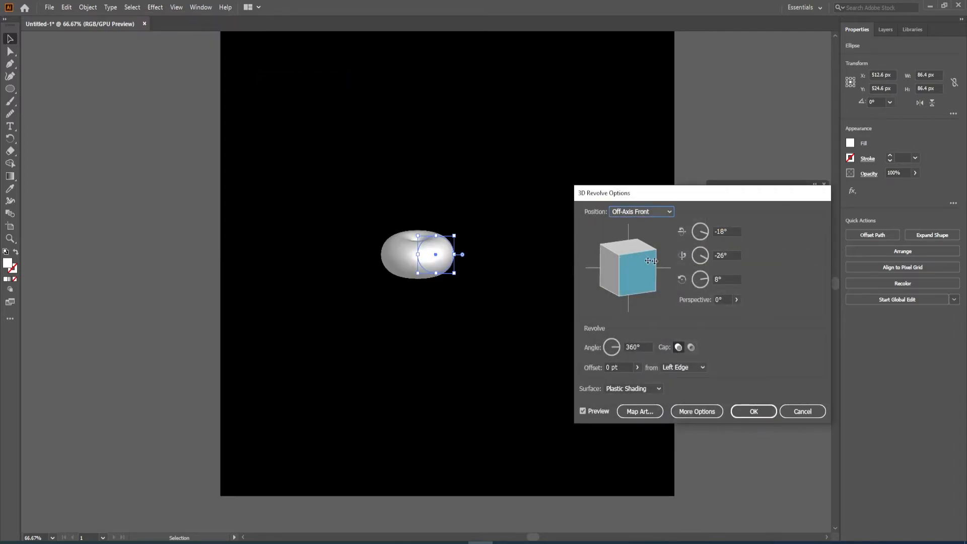
{"action": "left_click", "coordinate": [739, 231]}
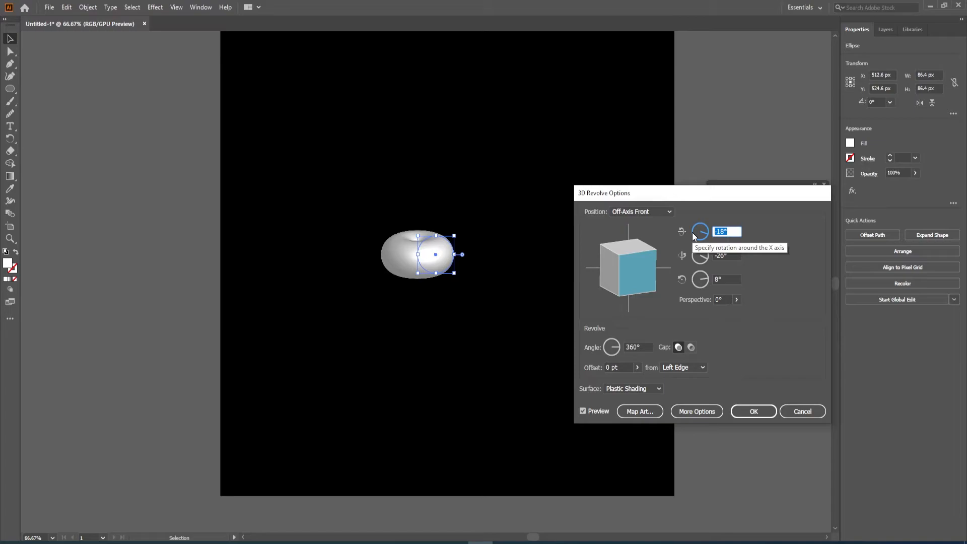
{"action": "type", "text": "34"}
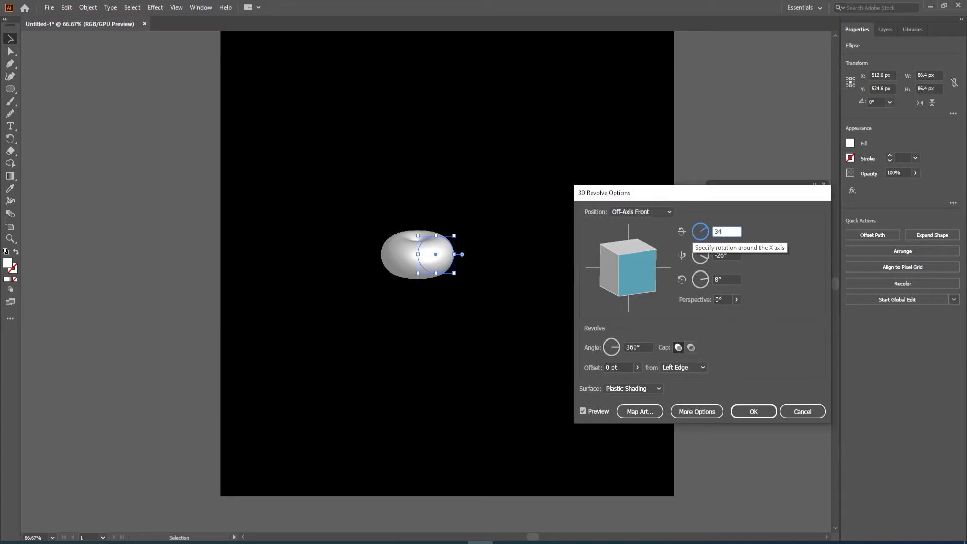
{"action": "left_click", "coordinate": [727, 255]}
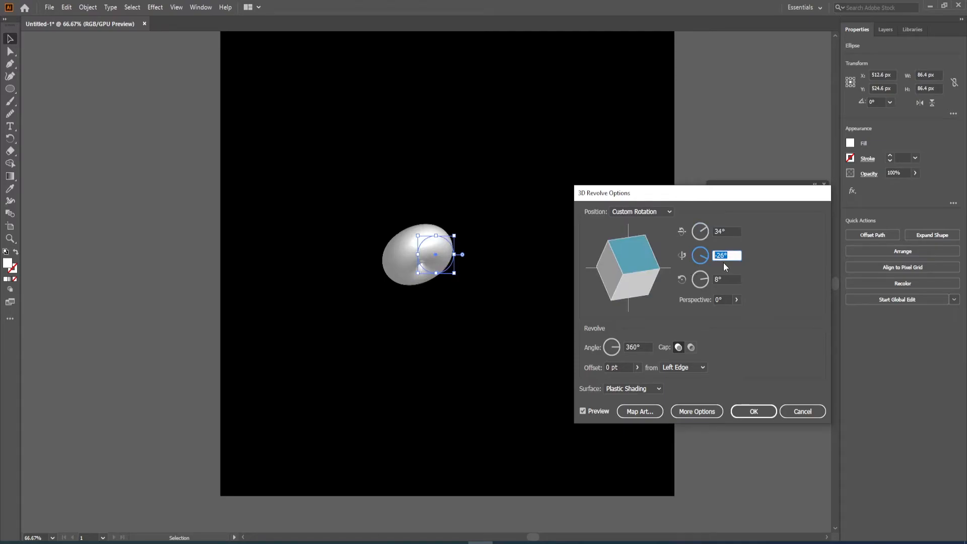
{"action": "type", "text": "14"}
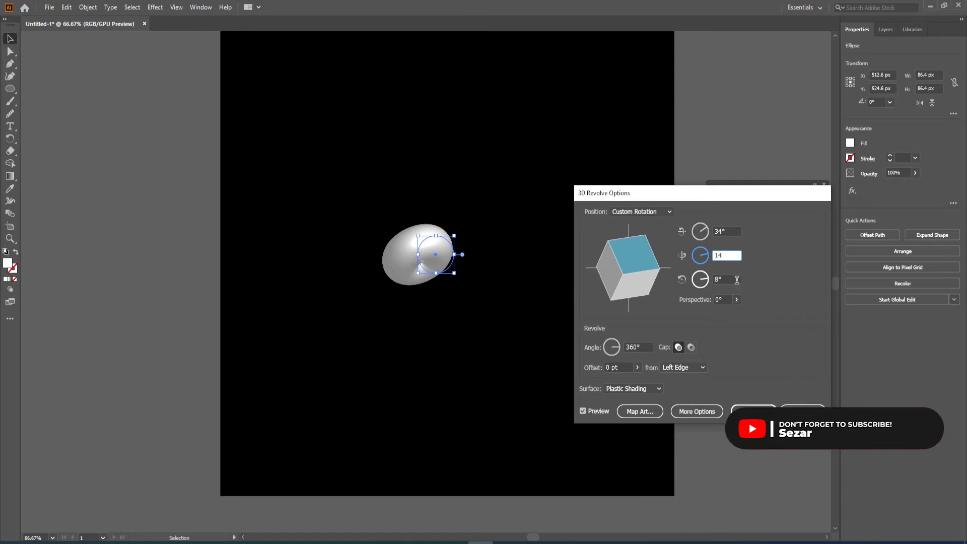
{"action": "left_click", "coordinate": [721, 278]}
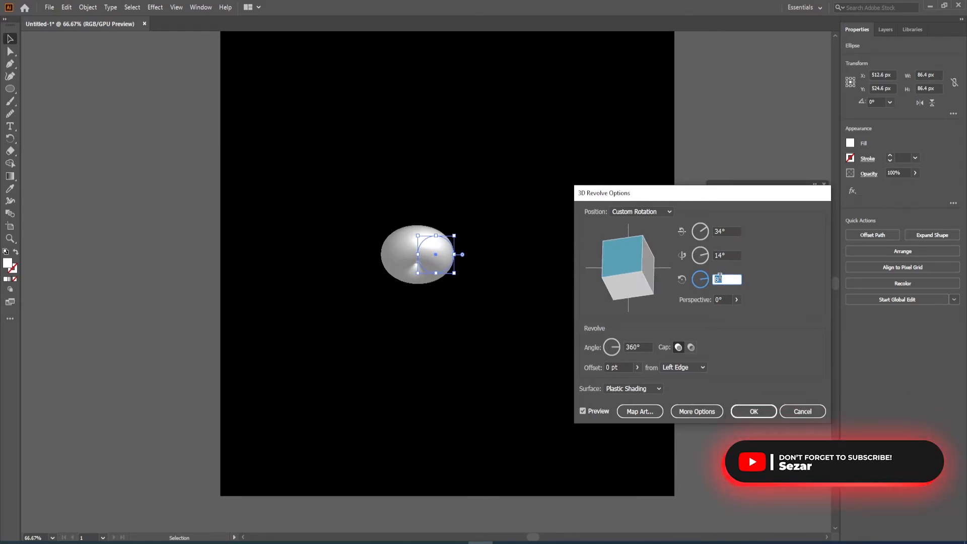
{"action": "type", "text": "29"}
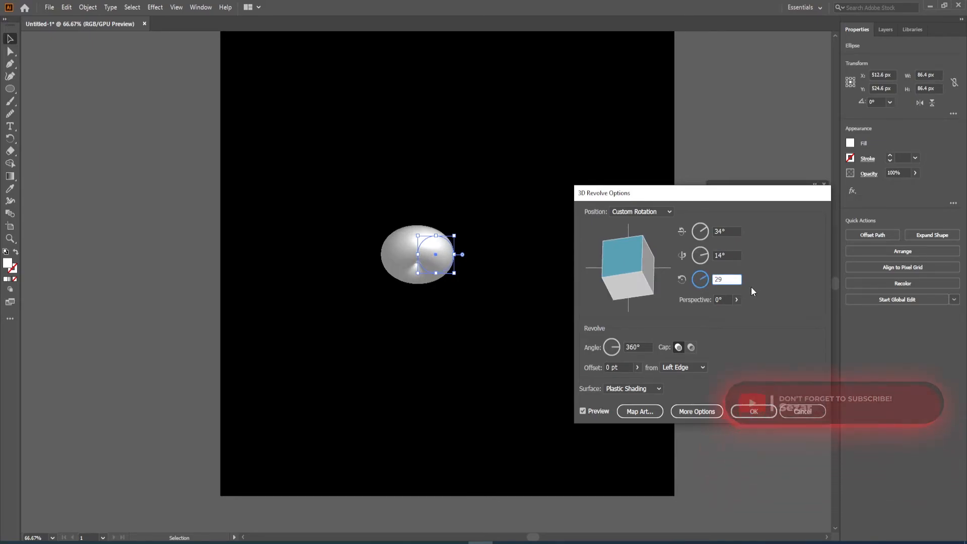
Step: Set the revolve offset from the left edge to 181 pt to form a ring
{"action": "left_click", "coordinate": [637, 368]}
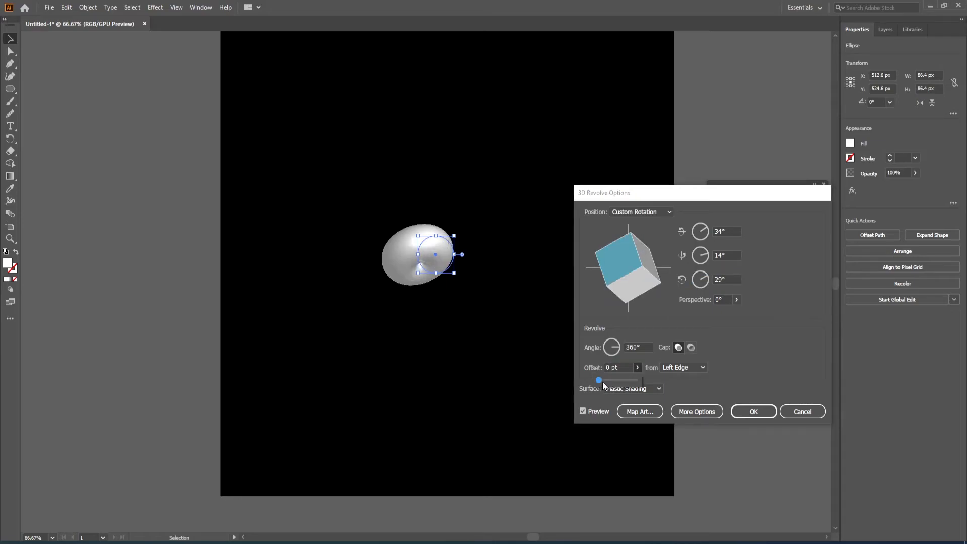
{"action": "left_click_drag", "start_coordinate": [602, 382], "coordinate": [609, 382]}
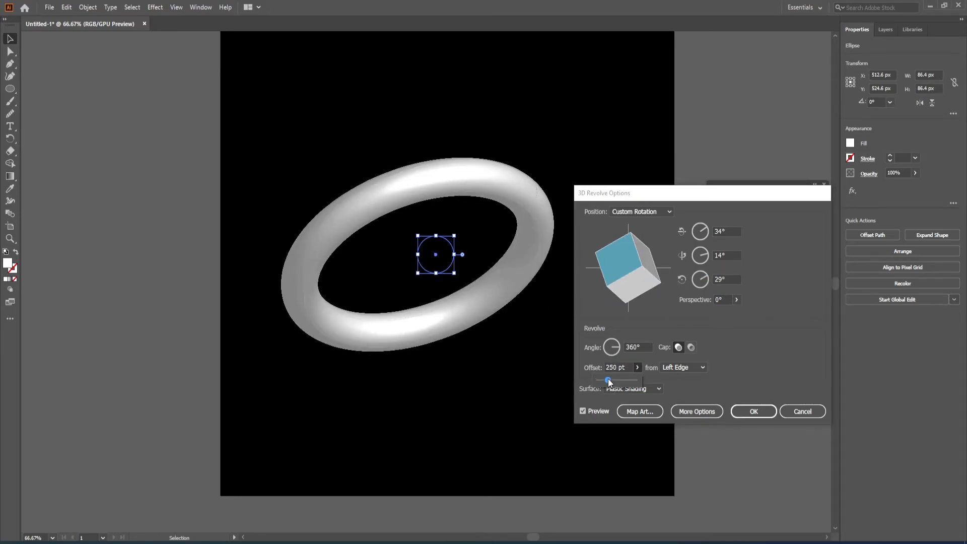
{"action": "left_click", "coordinate": [750, 334]}
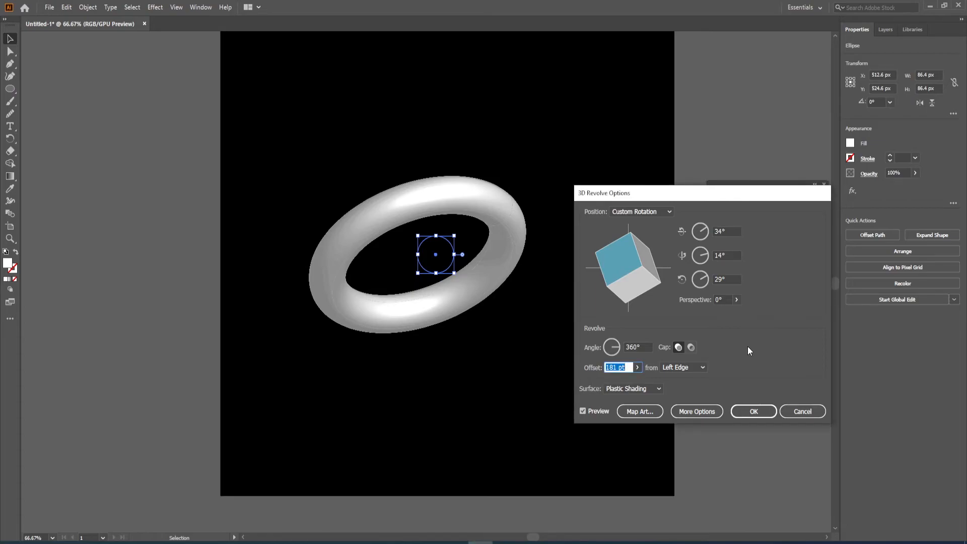
Step: Map the "3d type" symbol onto the ring's surface as artwork
{"action": "left_click", "coordinate": [641, 413]}
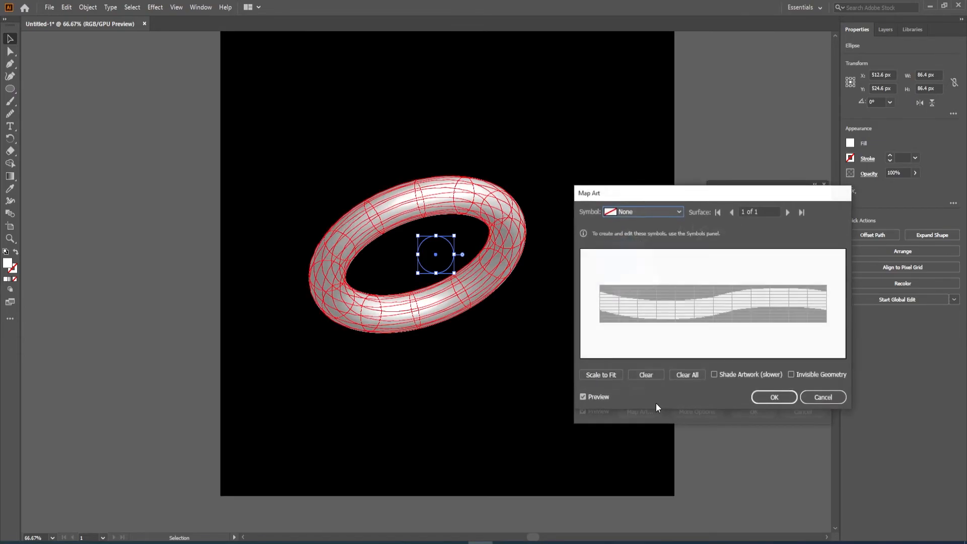
{"action": "left_click", "coordinate": [646, 215]}
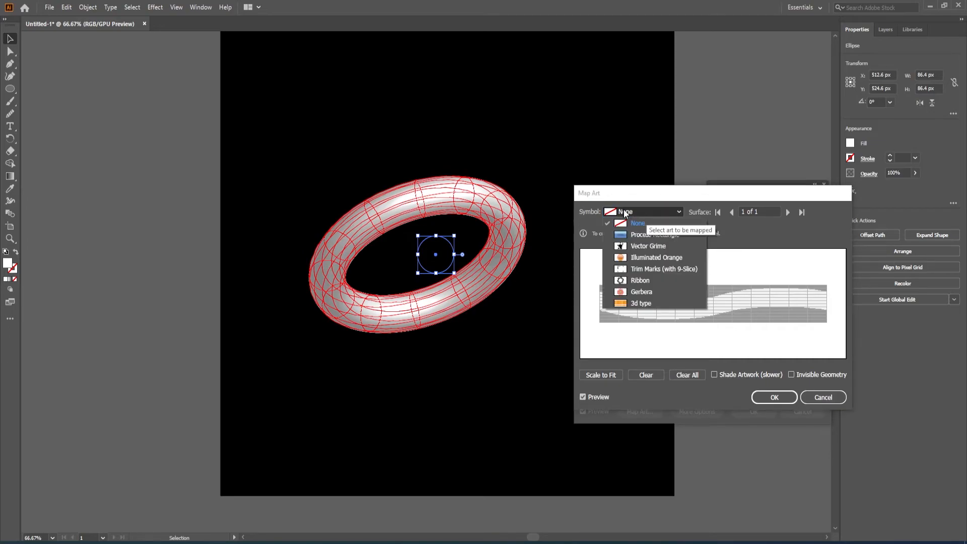
{"action": "left_click", "coordinate": [645, 304]}
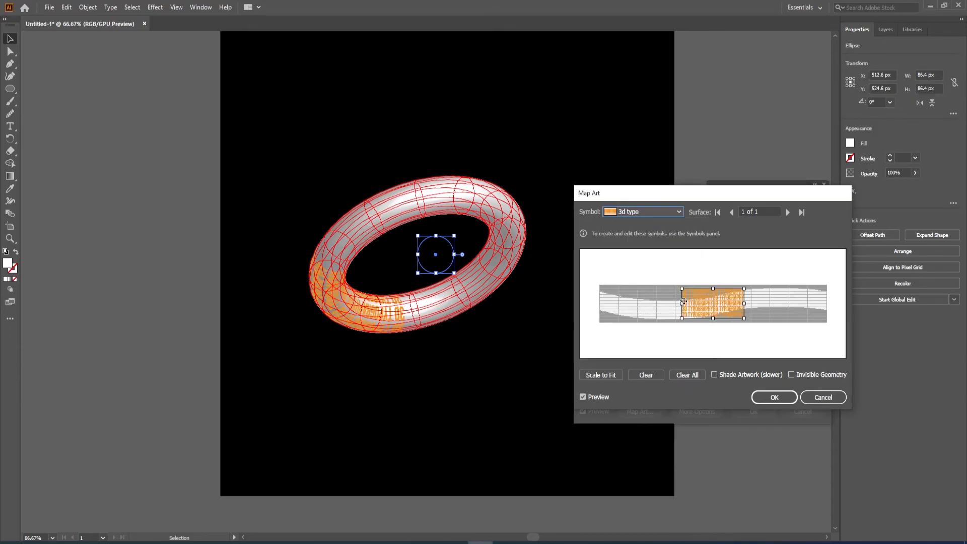
Step: Stretch the mapped symbol to cover the full width and height of the surface grid and apply the revolve effect
{"action": "left_click_drag", "start_coordinate": [743, 290], "coordinate": [747, 286]}
{"action": "left_click_drag", "start_coordinate": [747, 303], "coordinate": [823, 302]}
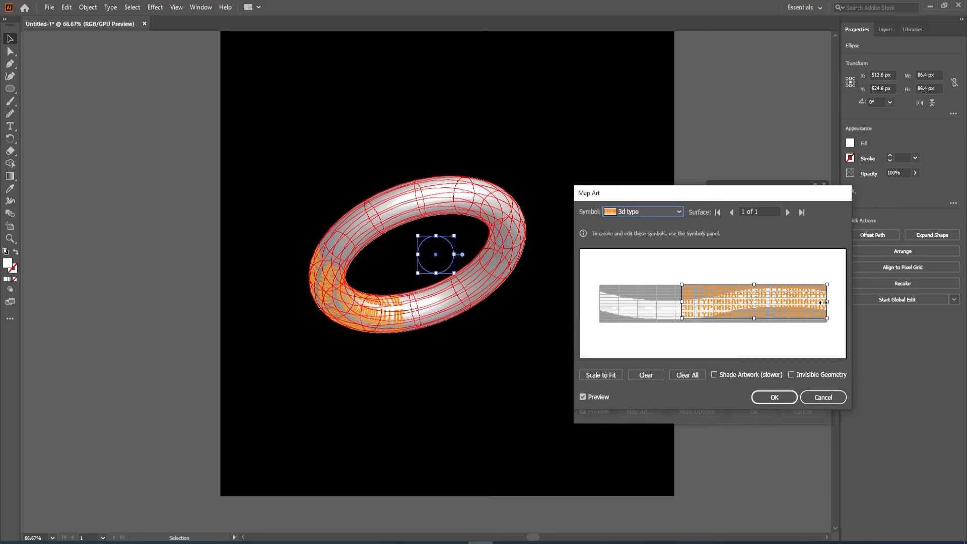
{"action": "left_click_drag", "start_coordinate": [681, 304], "coordinate": [599, 307]}
{"action": "left_click_drag", "start_coordinate": [714, 319], "coordinate": [715, 326]}
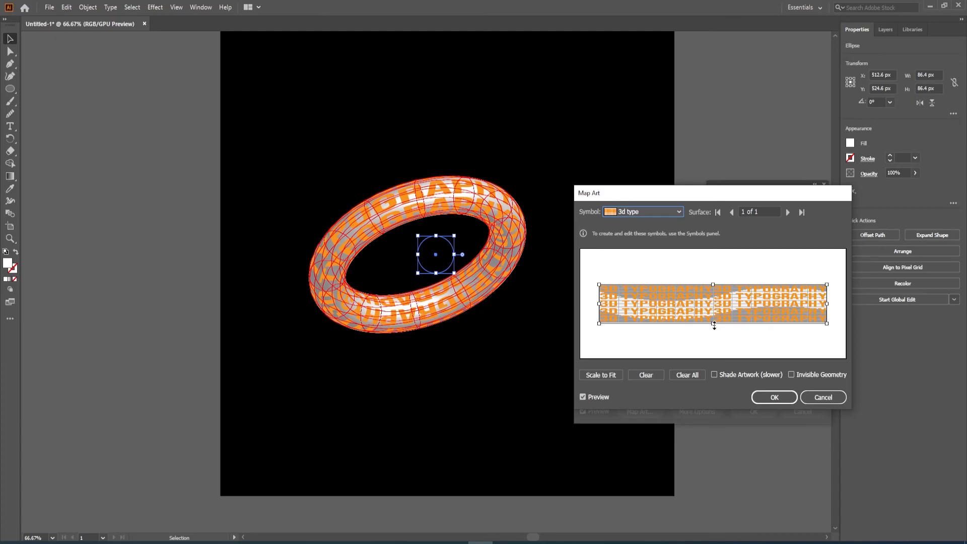
{"action": "left_click", "coordinate": [760, 402]}
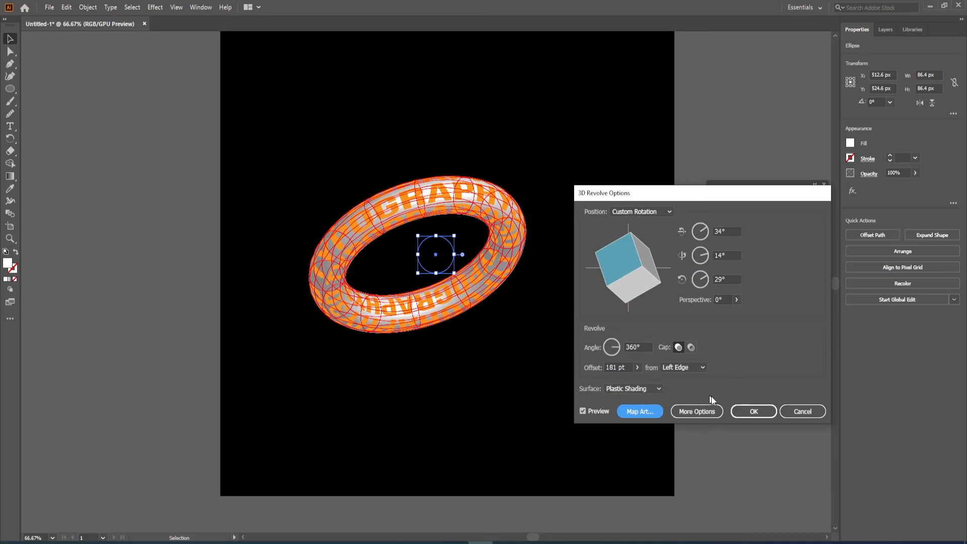
{"action": "left_click", "coordinate": [752, 412]}
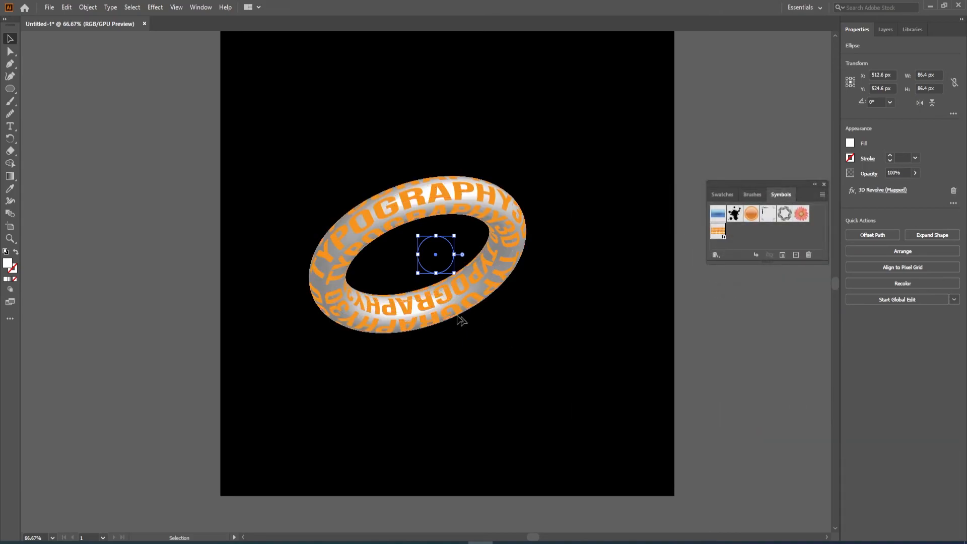
Step: Change the revolved ring's fill colour to black and deselect it
{"action": "left_click", "coordinate": [851, 143]}
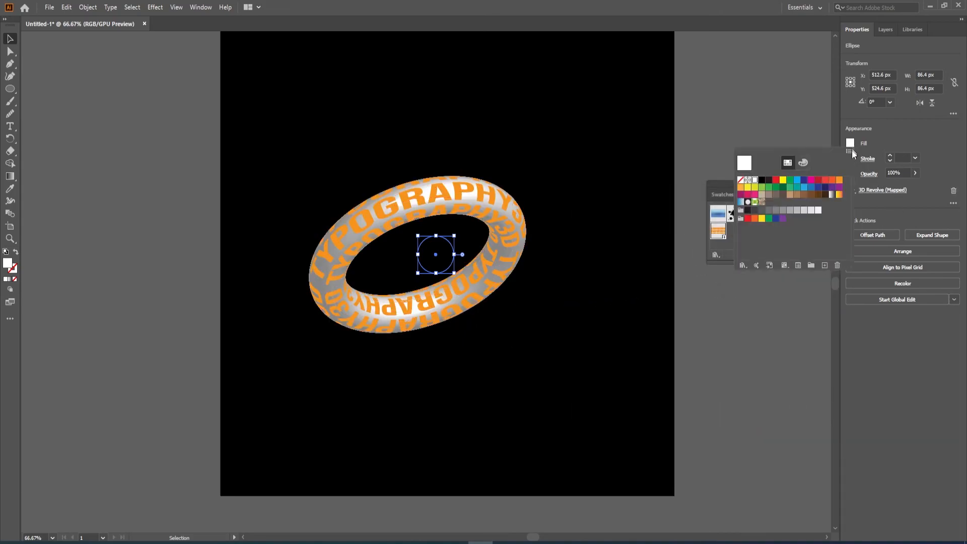
{"action": "left_click", "coordinate": [762, 180]}
{"action": "left_click", "coordinate": [538, 348]}
{"action": "left_click", "coordinate": [558, 310]}
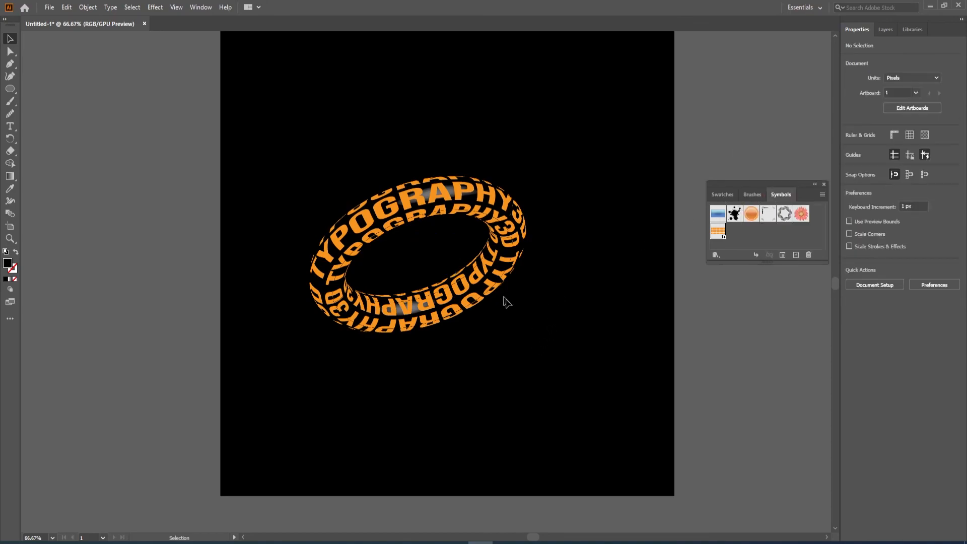
Step: Align the ring's source circle to the horizontal and vertical centre of the artboard and deselect it
{"action": "left_click", "coordinate": [501, 270]}
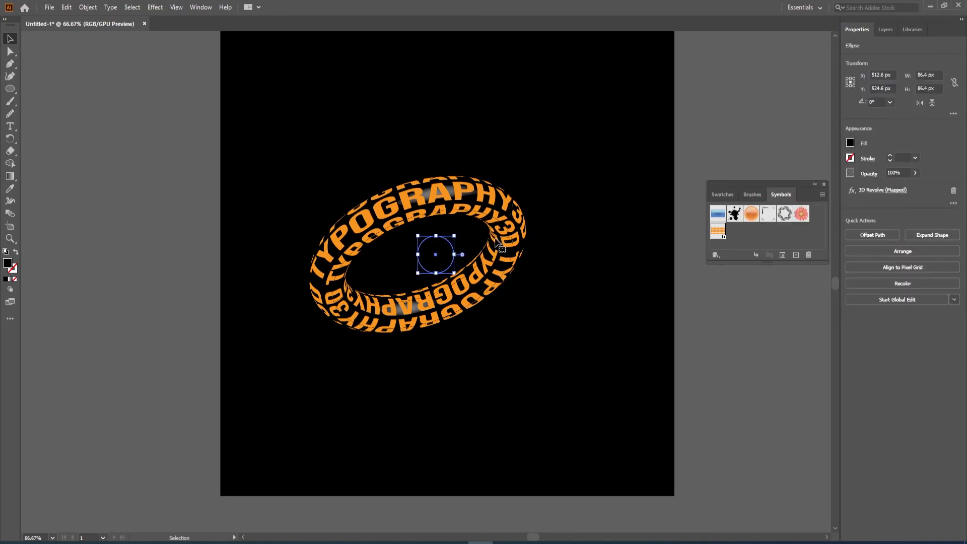
{"action": "left_click", "coordinate": [198, 9]}
{"action": "left_click", "coordinate": [241, 122]}
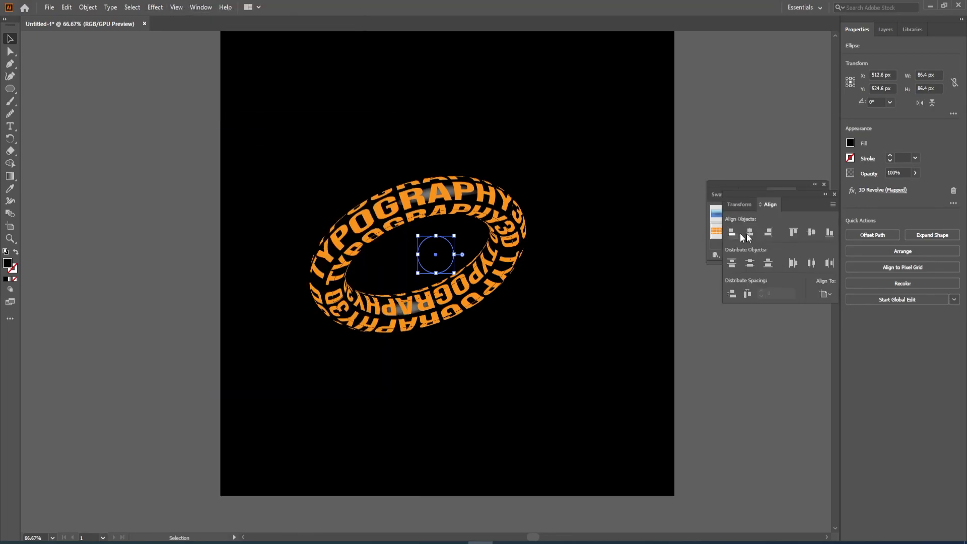
{"action": "left_click", "coordinate": [756, 235]}
{"action": "left_click", "coordinate": [809, 233]}
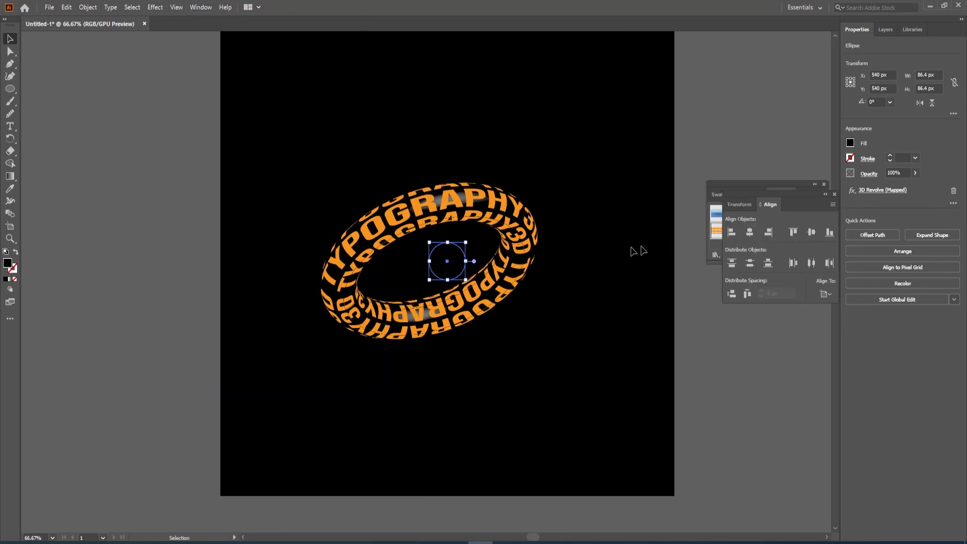
{"action": "scroll", "coordinate": [591, 243], "scroll_direction": "down", "scroll_amount": 1}
{"action": "left_click", "coordinate": [591, 297]}
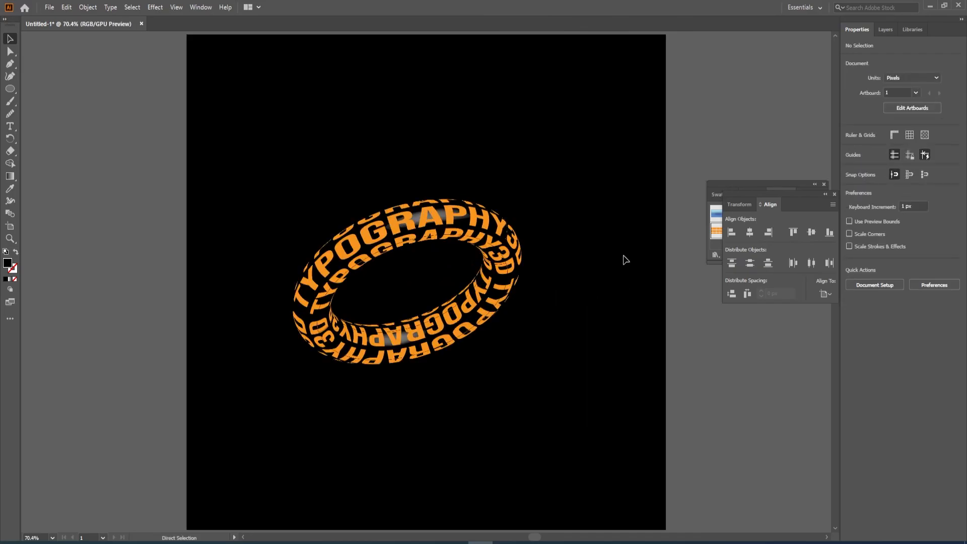